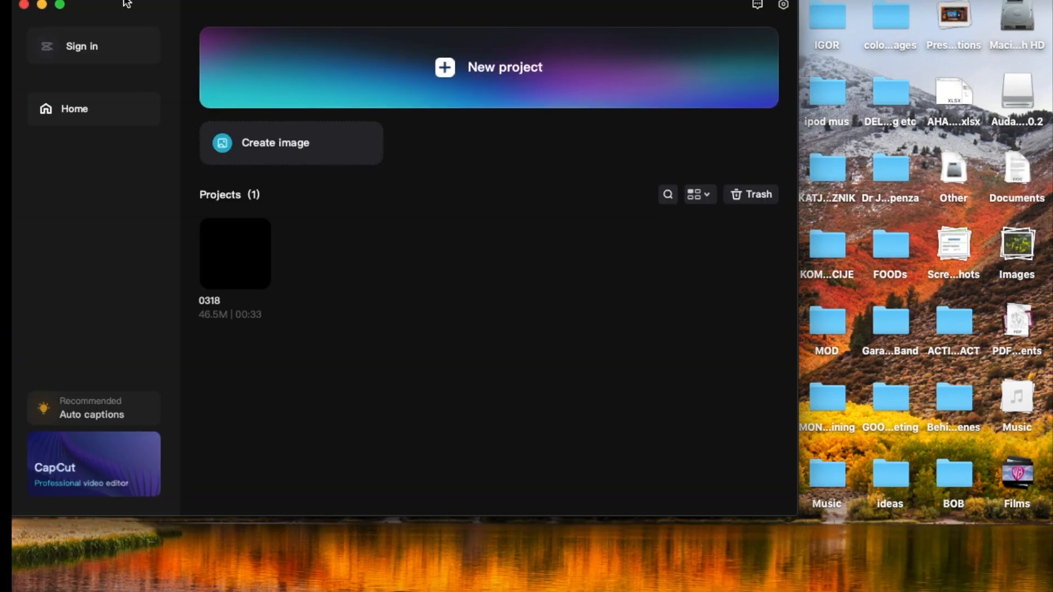
# - Create a new project and import CapCut desktop version download.mov from the BOB folder
pyautogui.moveTo(793, 514); pyautogui.dragTo(1047, 591)
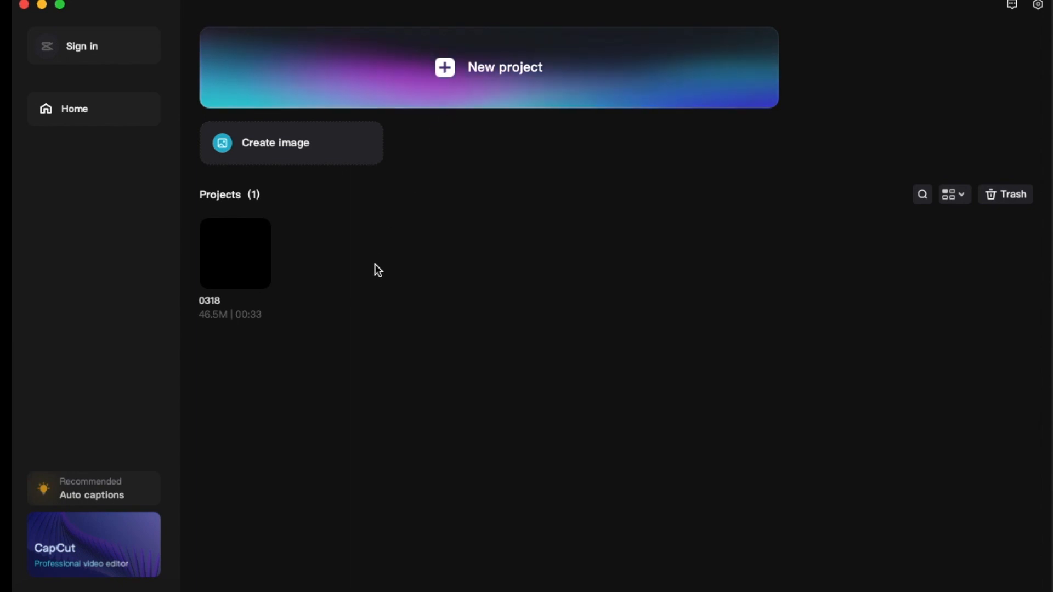
pyautogui.click(483, 60)
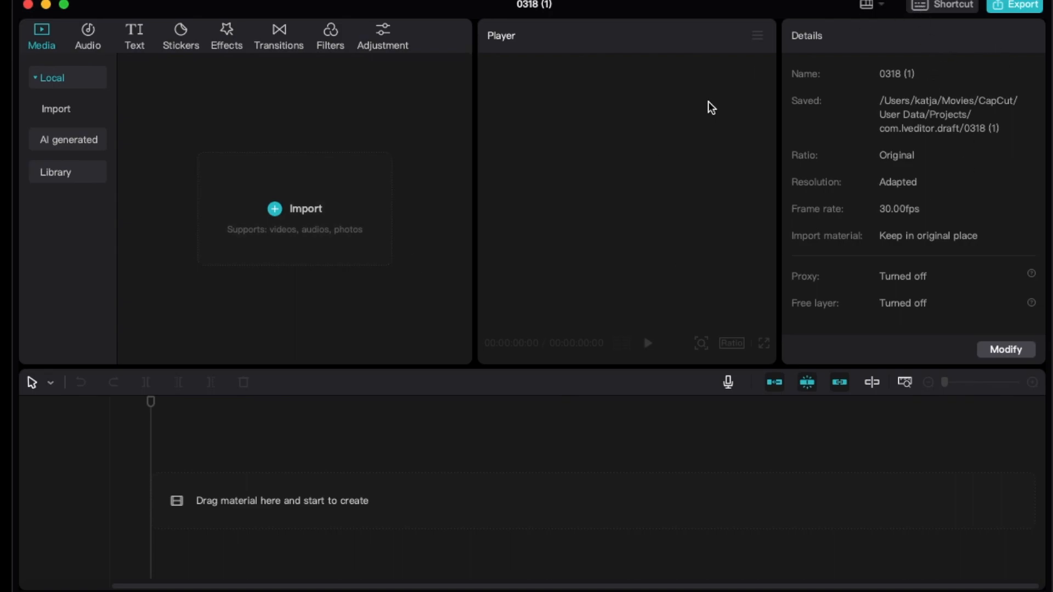
pyautogui.click(273, 210)
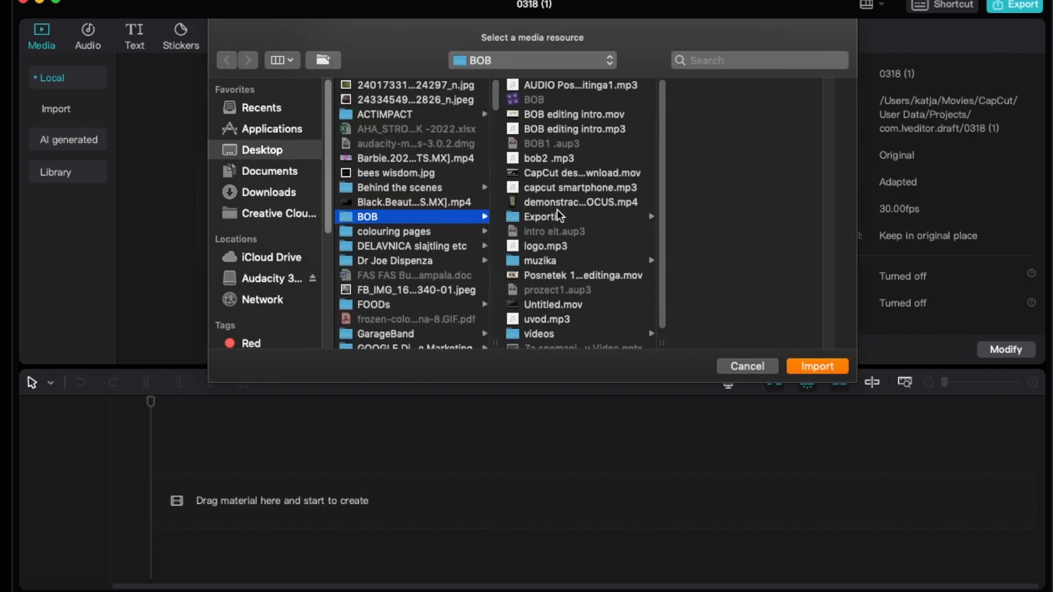
pyautogui.click(576, 173)
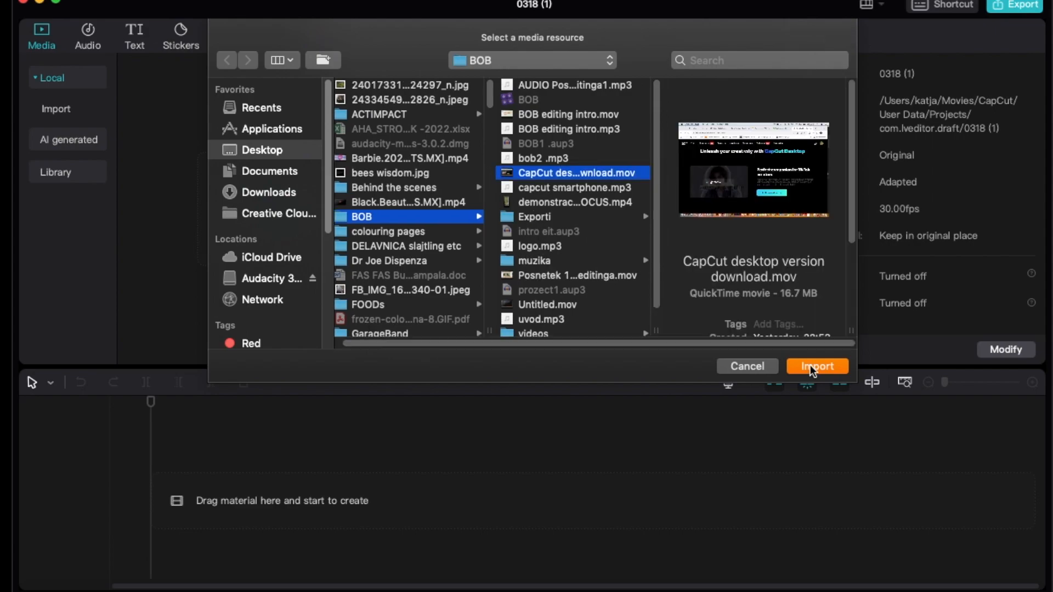
pyautogui.click(811, 365)
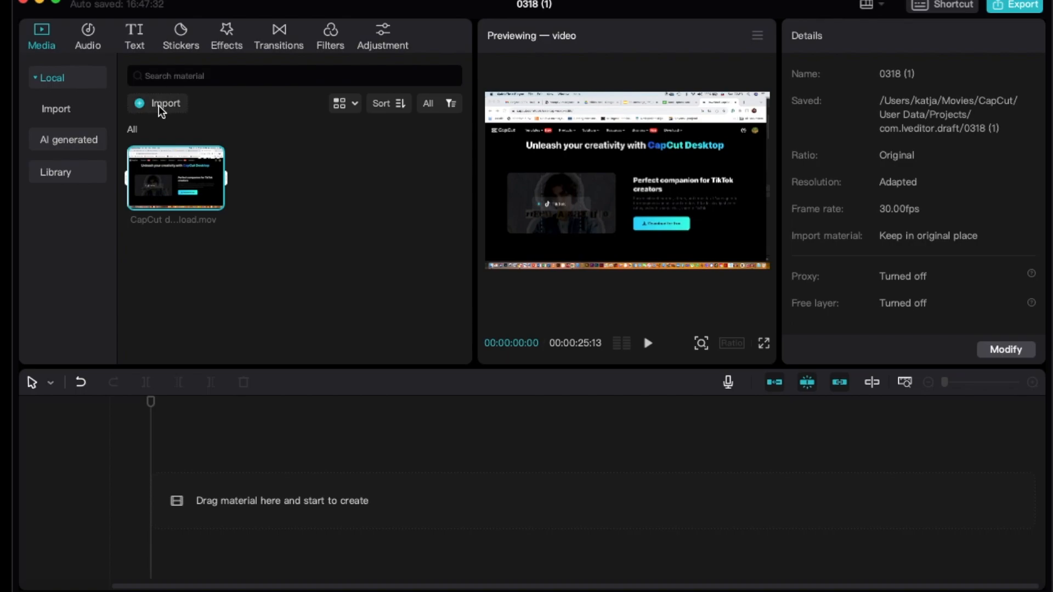
# - Import the video Posnetek 1 do editinga.mov and the audio file uvod.mp3 into the project media
pyautogui.click(160, 105)
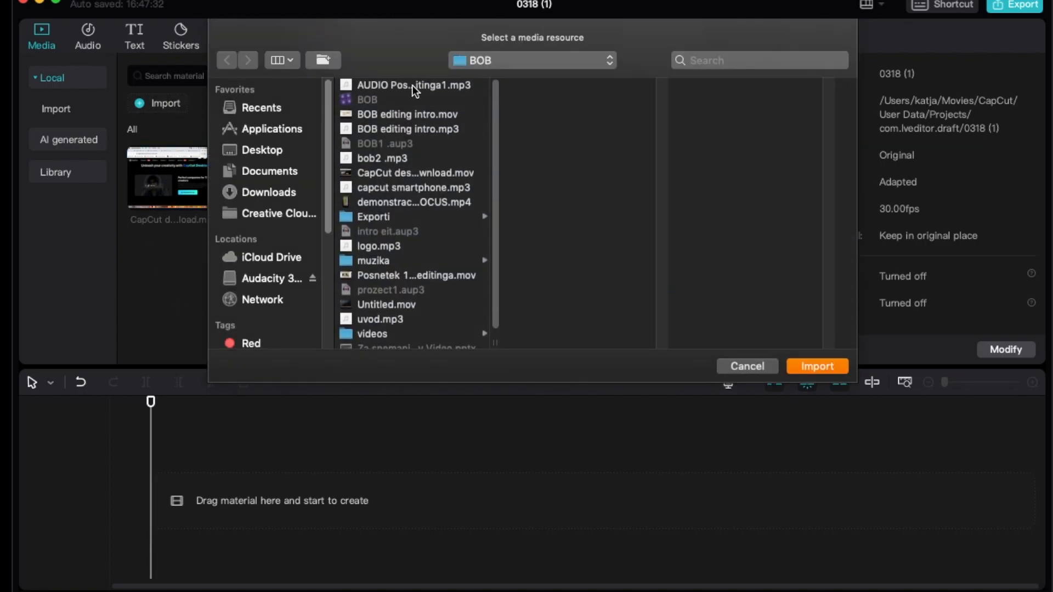
pyautogui.click(403, 175)
pyautogui.click(822, 367)
pyautogui.click(418, 275)
pyautogui.click(818, 366)
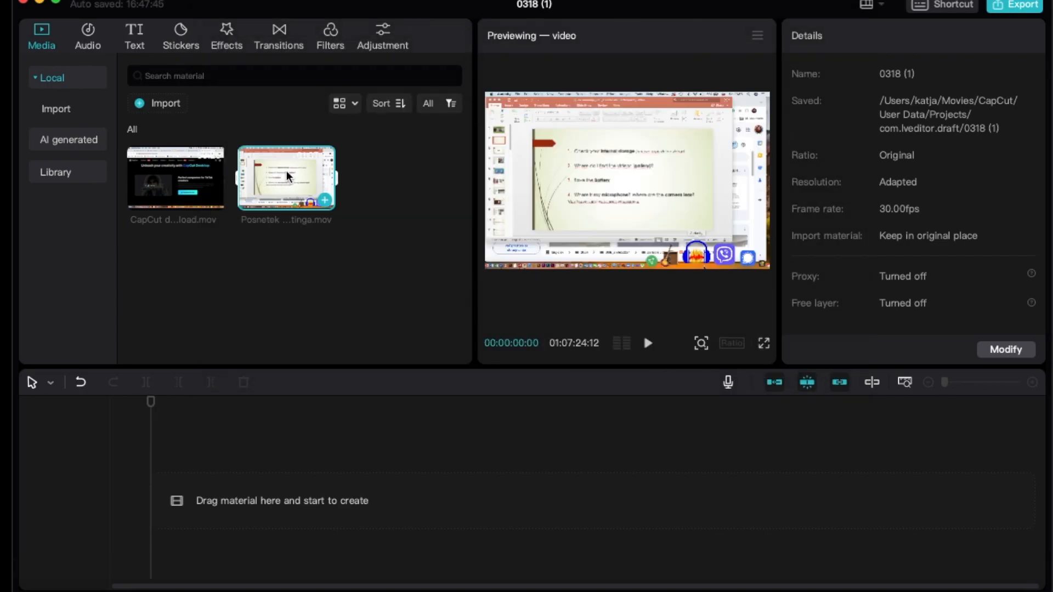
pyautogui.click(160, 107)
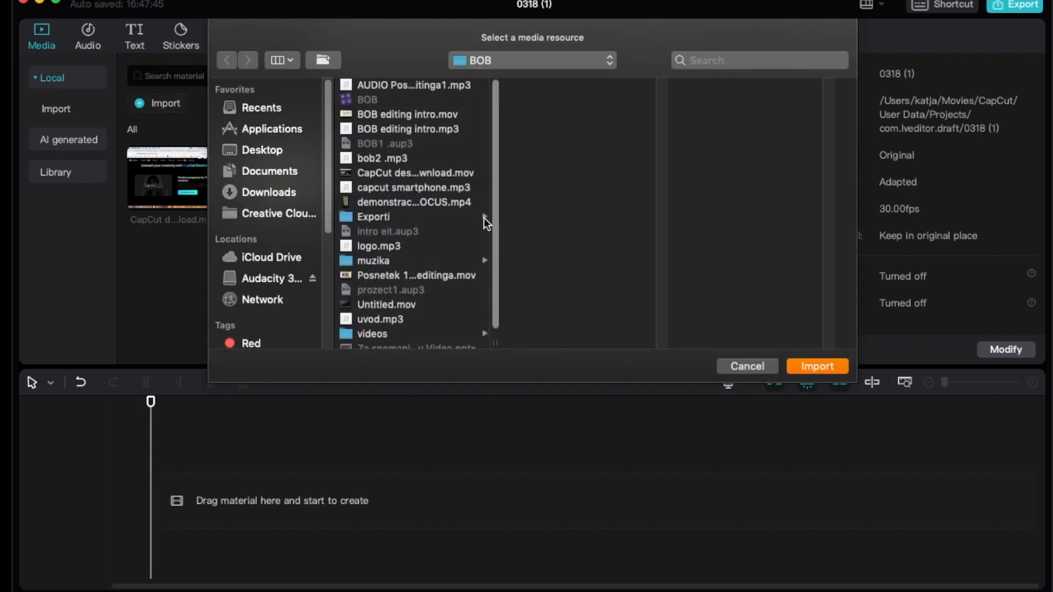
pyautogui.click(382, 322)
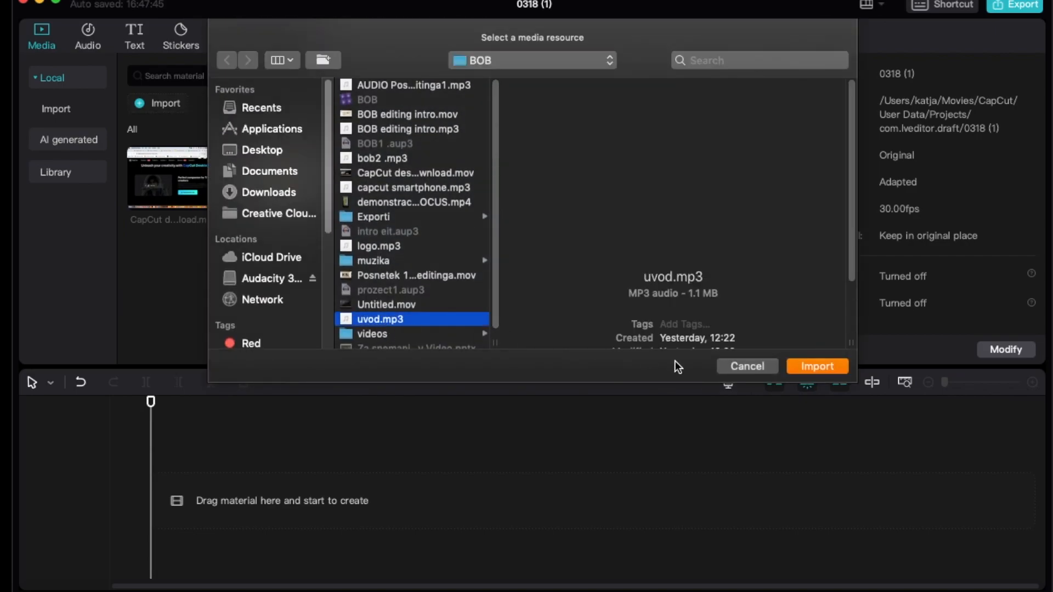
pyautogui.click(820, 367)
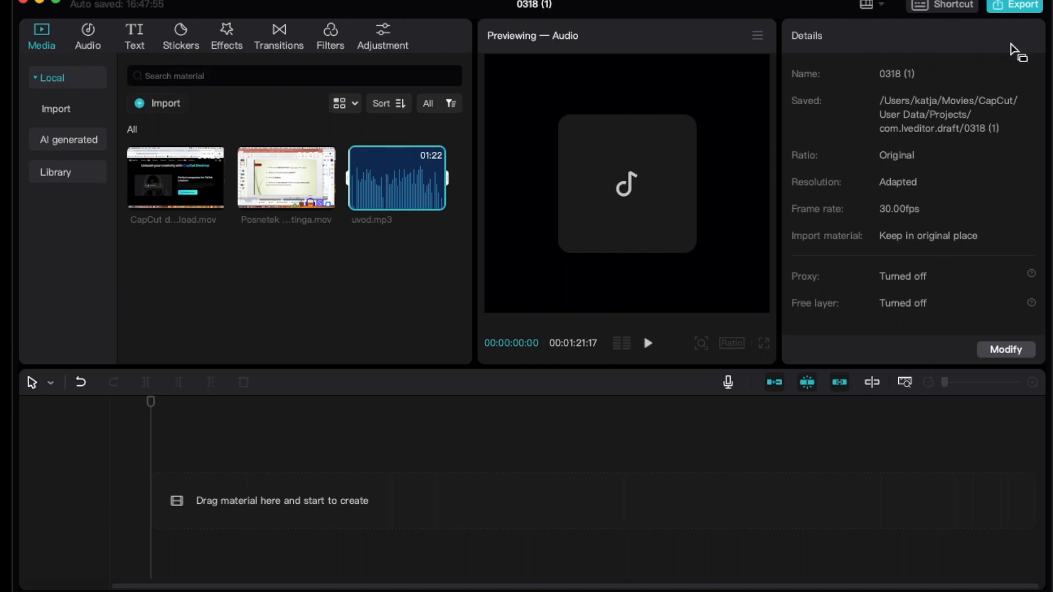
# - Trim CapCut desktop version download.mov in the media library to about 12 seconds, starting near 00:00:03, and place it at the timeline start
pyautogui.moveTo(202, 163)
pyautogui.click(149, 170)
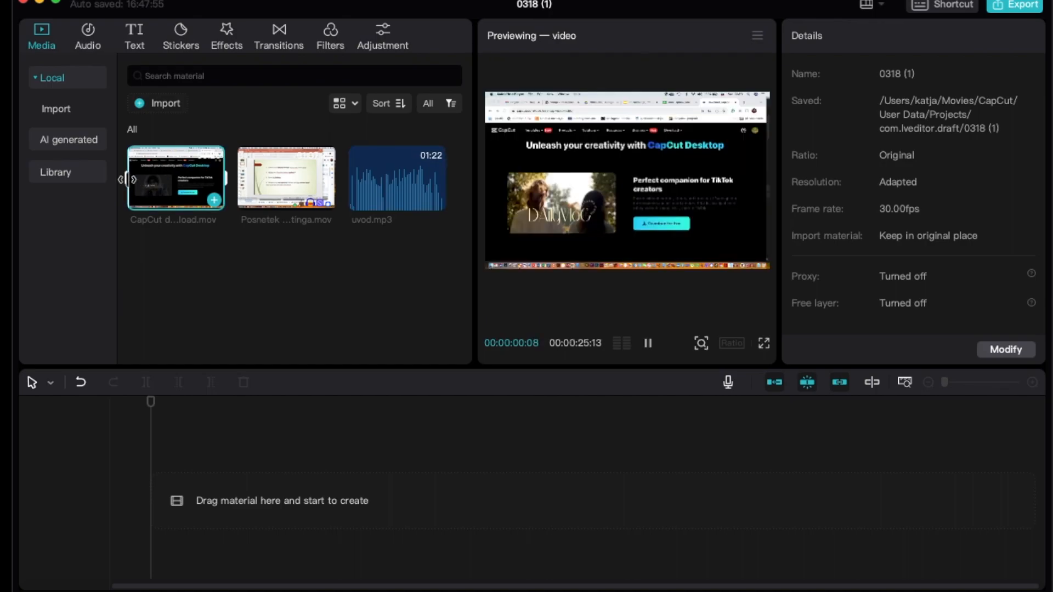
pyautogui.click(648, 344)
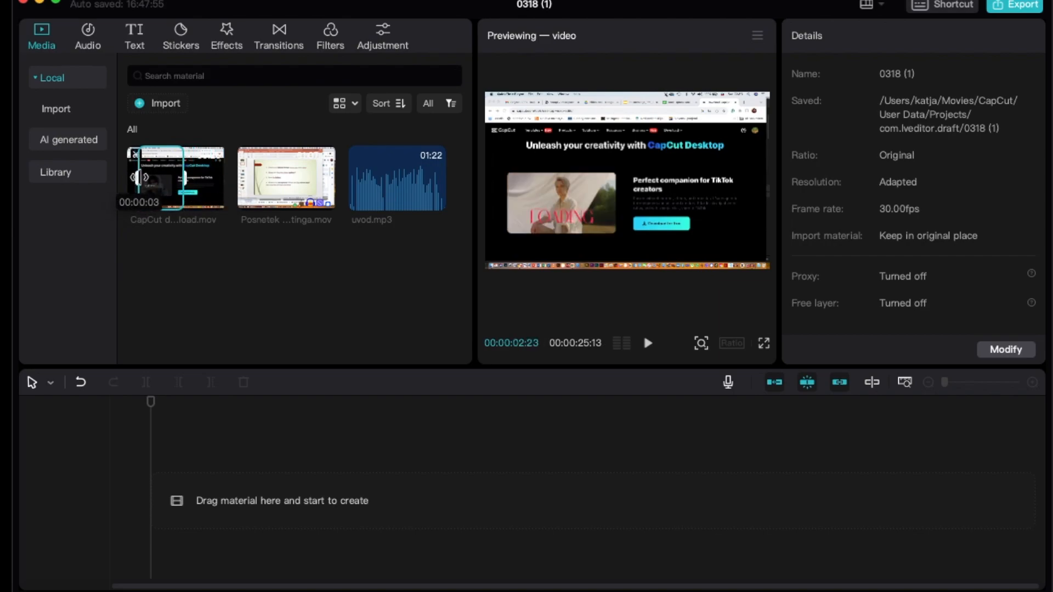
pyautogui.moveTo(154, 170); pyautogui.dragTo(153, 493)
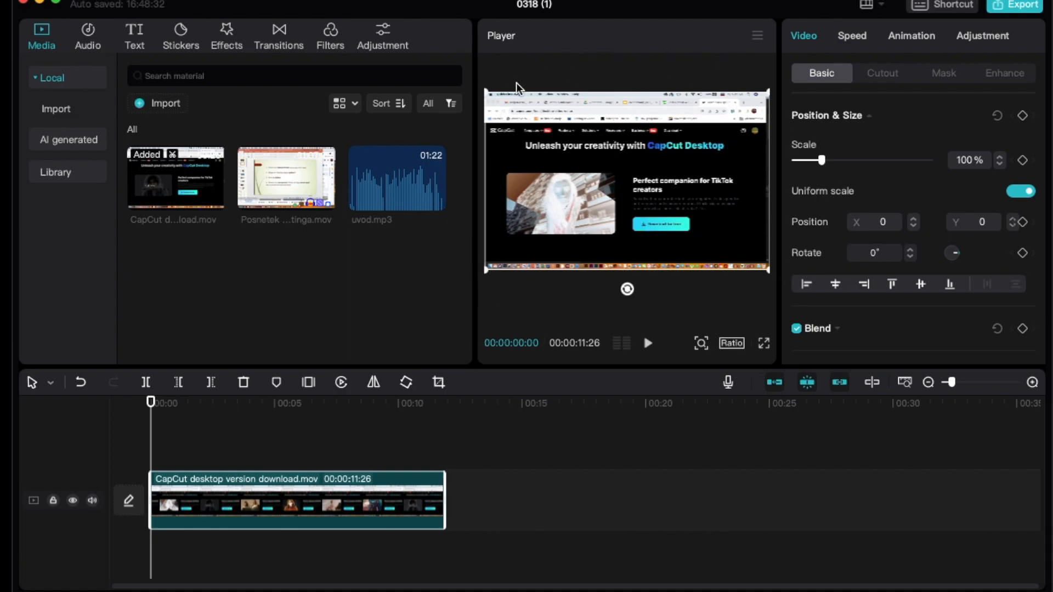
# - Change the project's aspect ratio to 1:1 and enlarge the clip to a scale of 166% to fill the frame
pyautogui.click(732, 345)
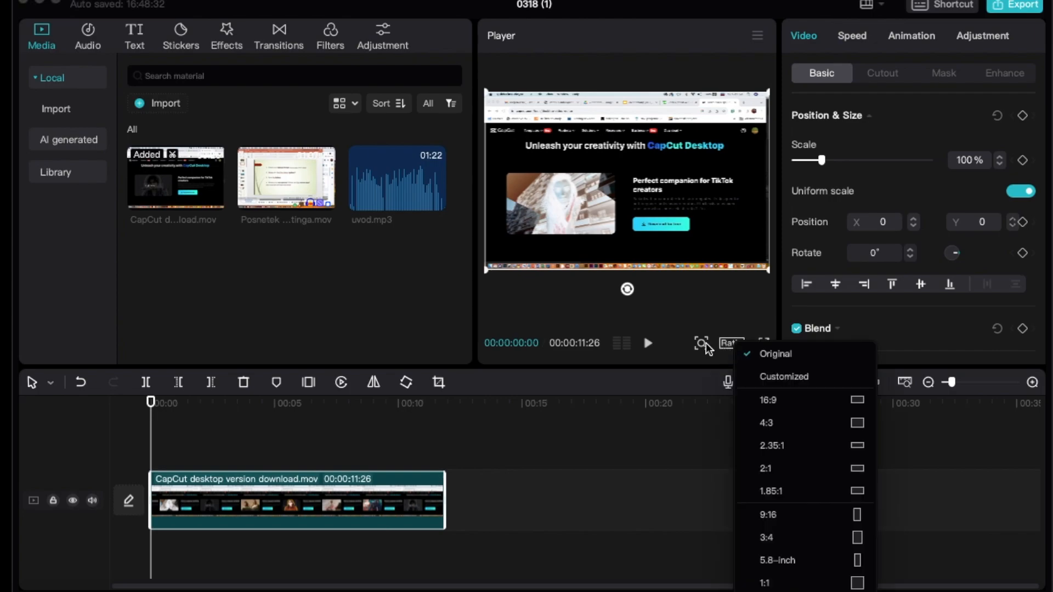
pyautogui.click(768, 583)
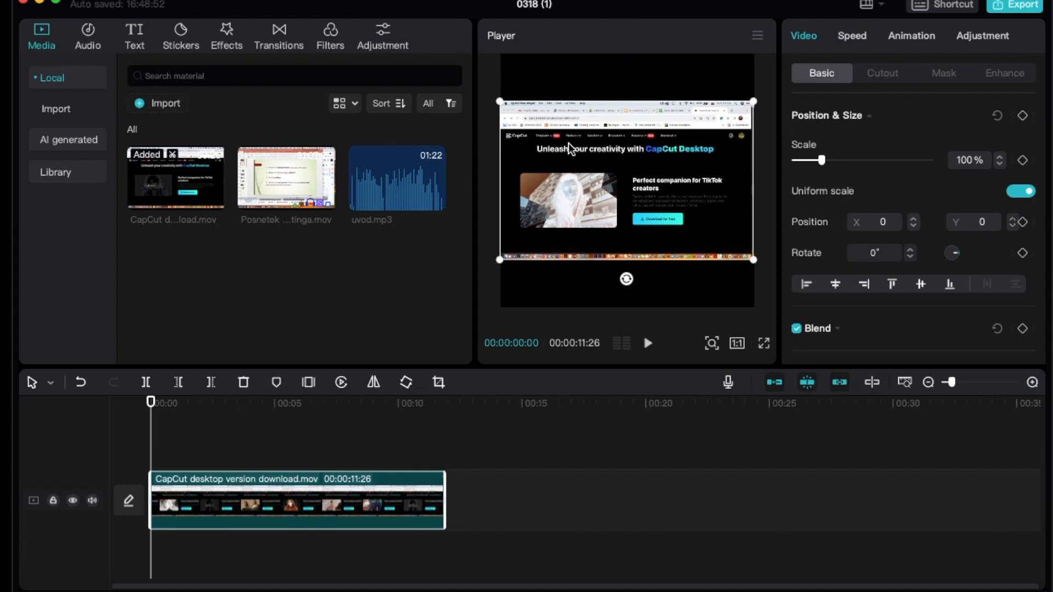
pyautogui.moveTo(605, 181)
pyautogui.mouseDown()
pyautogui.moveTo(619, 132)
pyautogui.moveTo(624, 193)
pyautogui.moveTo(615, 170)
pyautogui.moveTo(616, 181)
pyautogui.mouseUp()
pyautogui.moveTo(497, 260); pyautogui.dragTo(406, 351)
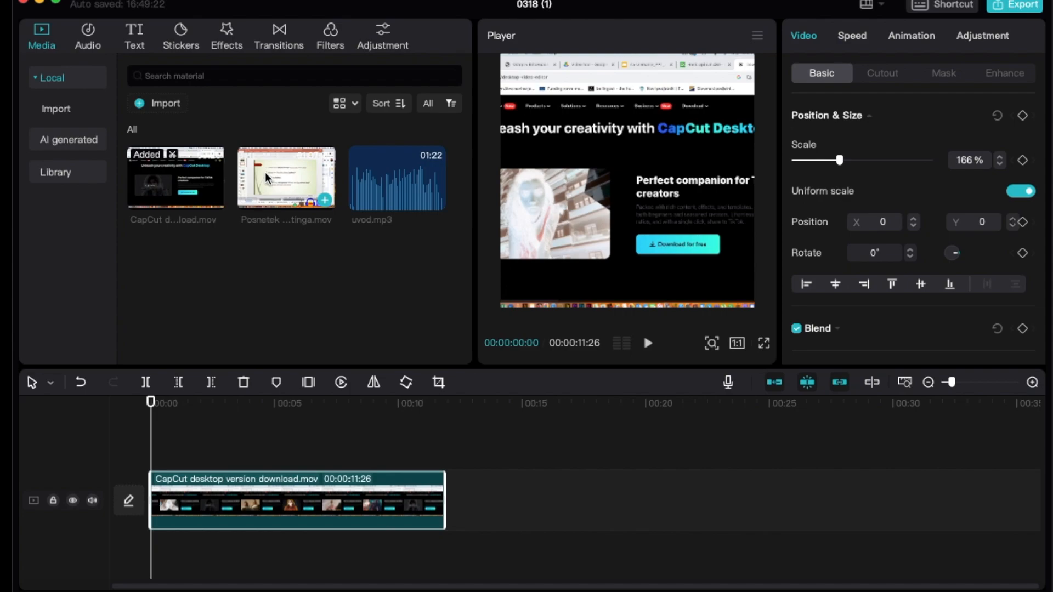
# - Add Posnetek 1 do editinga.mov directly after the first clip and cut away everything after 00:00:20:18
pyautogui.moveTo(264, 173); pyautogui.dragTo(453, 477)
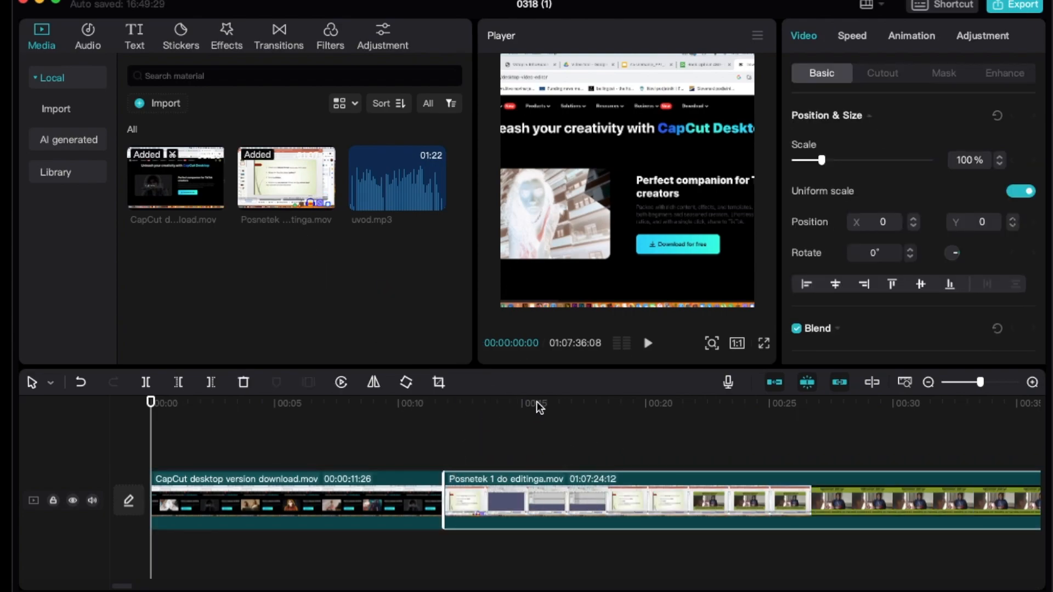
pyautogui.click(285, 170)
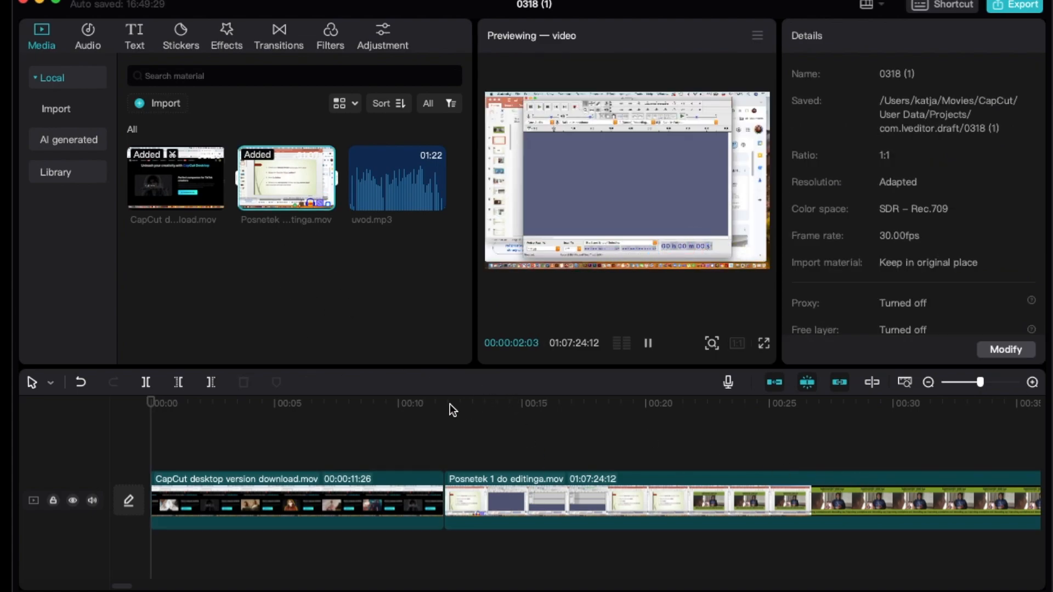
pyautogui.moveTo(451, 404); pyautogui.dragTo(661, 406)
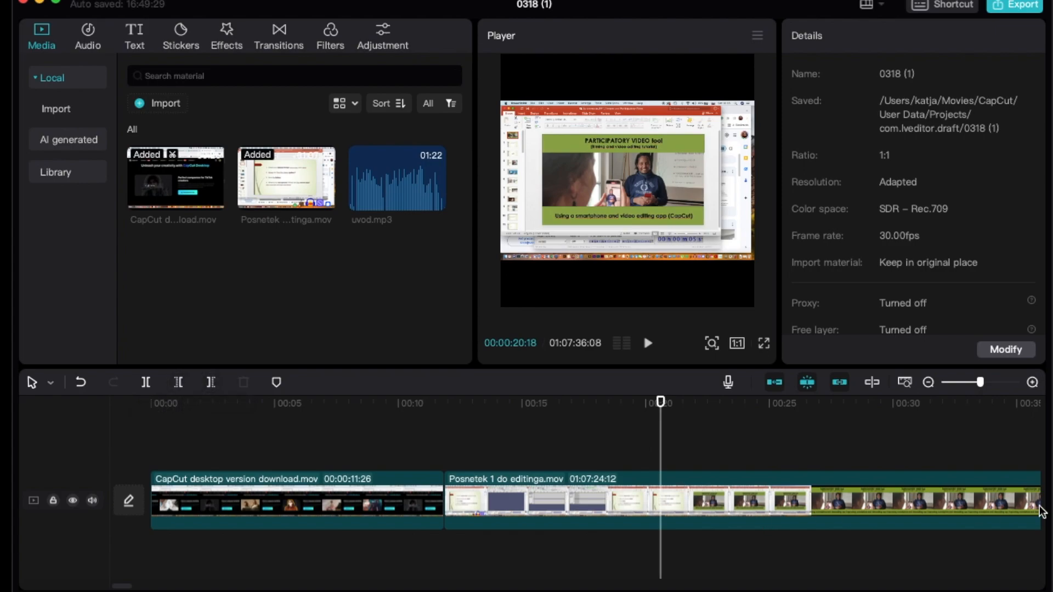
pyautogui.click(211, 383)
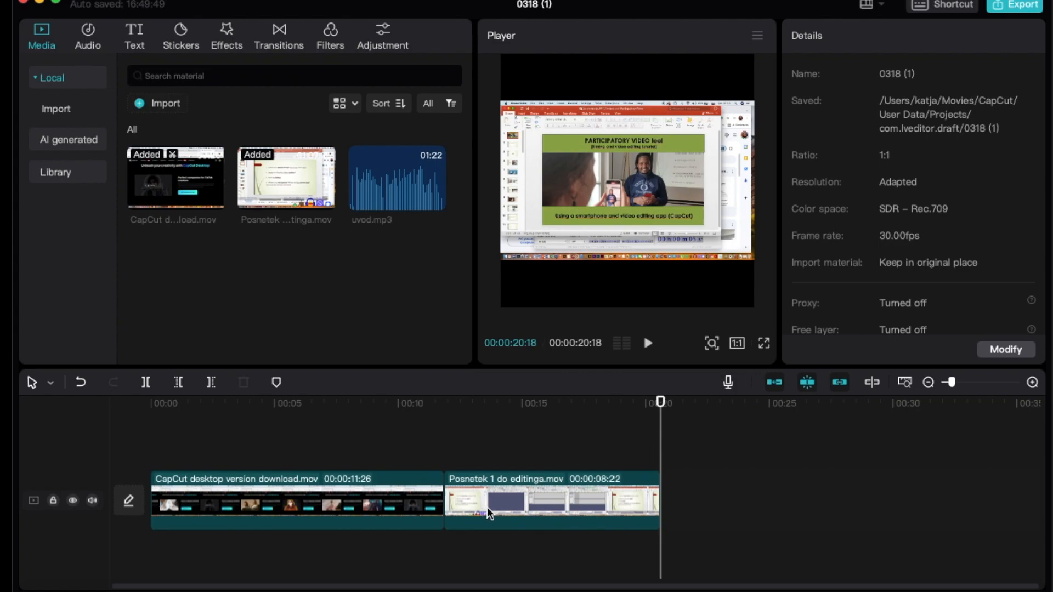
# - Place uvod.mp3 below the video from the timeline start and trim its end to match the video at 00:00:20:18
pyautogui.moveTo(384, 175); pyautogui.dragTo(88, 564)
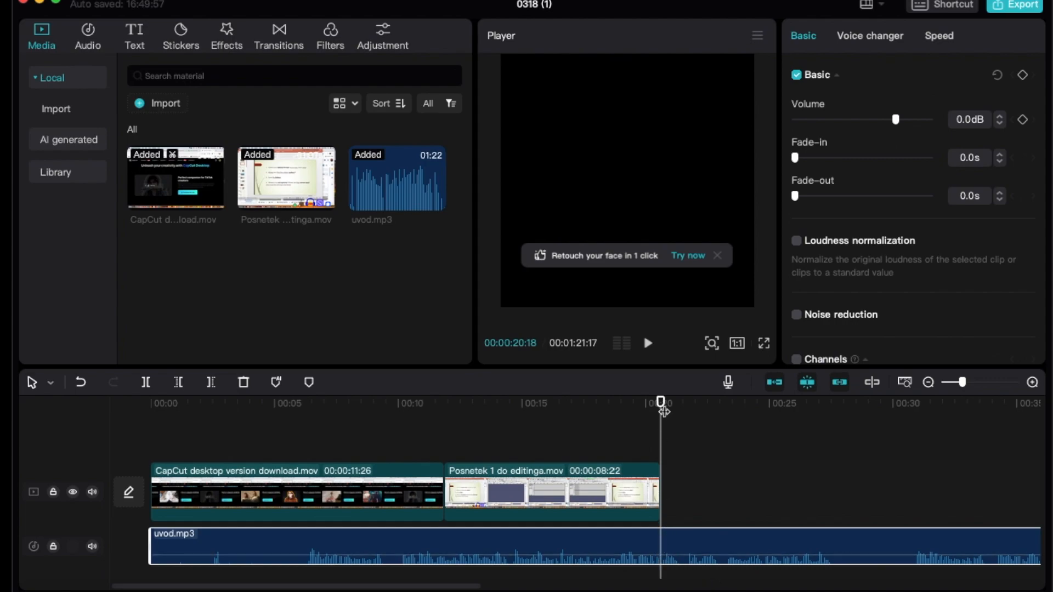
pyautogui.moveTo(661, 404)
pyautogui.mouseDown()
pyautogui.moveTo(682, 404)
pyautogui.moveTo(657, 405)
pyautogui.mouseUp()
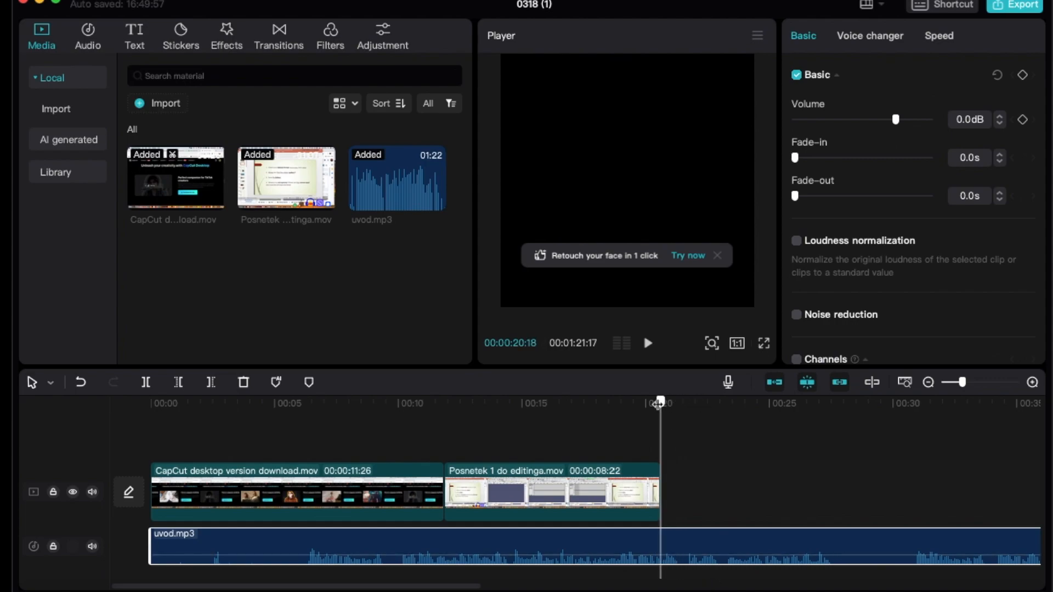
pyautogui.click(211, 383)
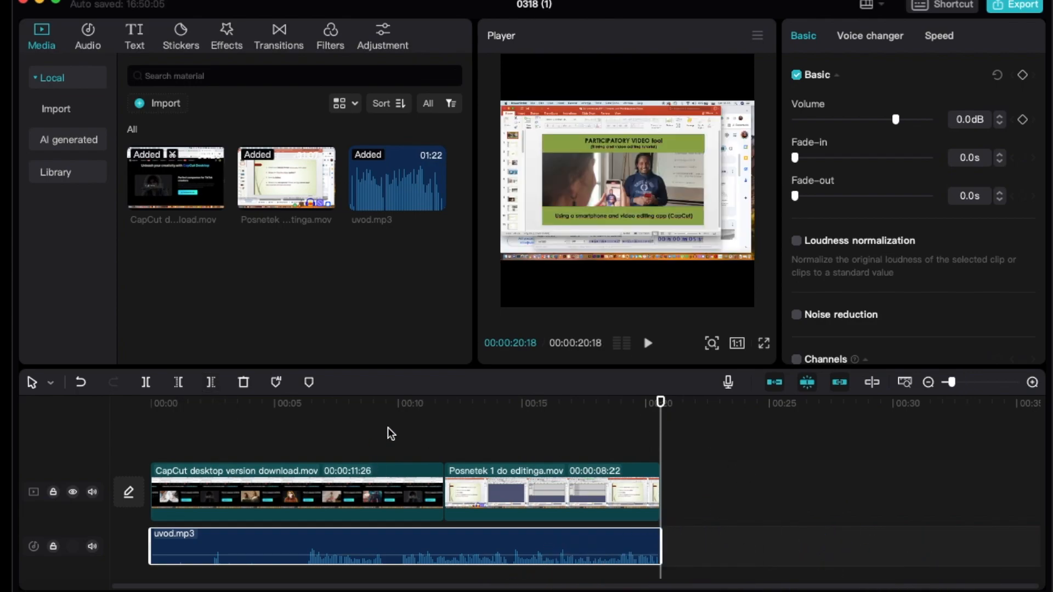
pyautogui.moveTo(661, 404); pyautogui.dragTo(513, 403)
pyautogui.click(256, 403)
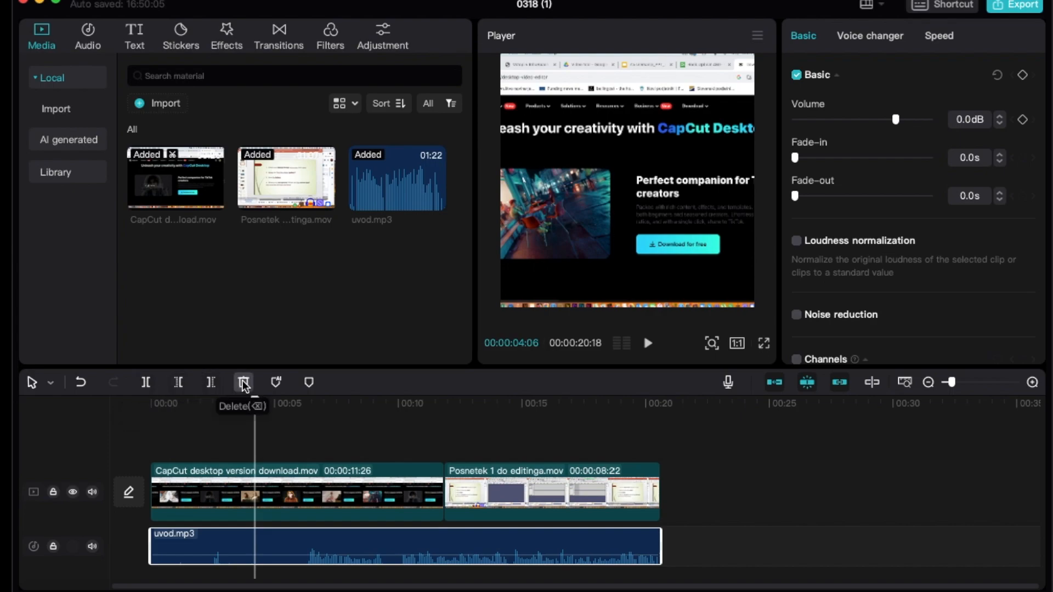
pyautogui.click(277, 384)
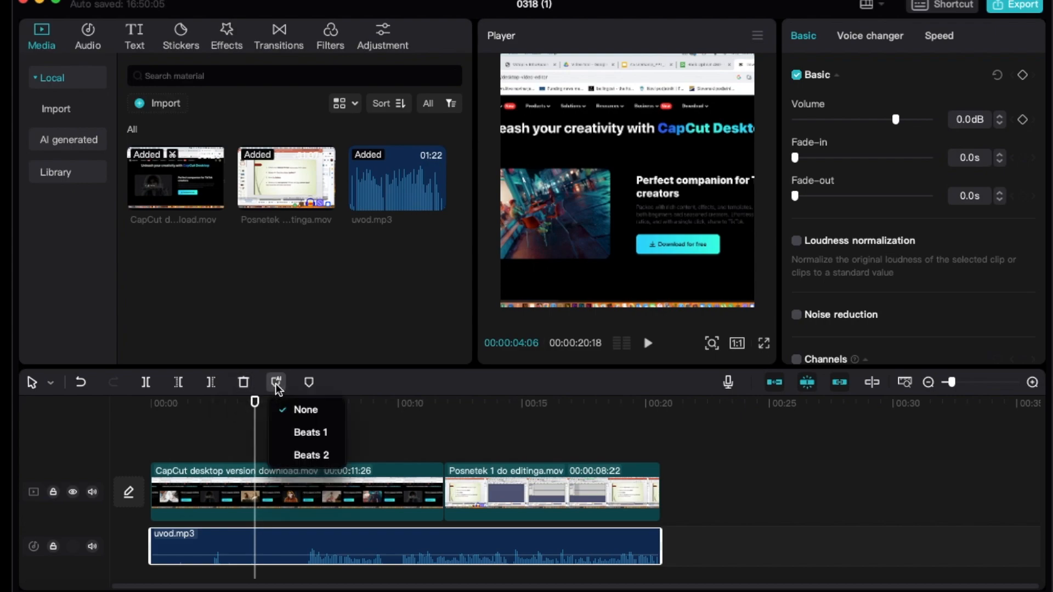
pyautogui.click(277, 385)
pyautogui.click(277, 385)
# - Add a marker to the CapCut desktop version download.mov clip at 00:00:01:17
pyautogui.click(192, 448)
pyautogui.click(283, 476)
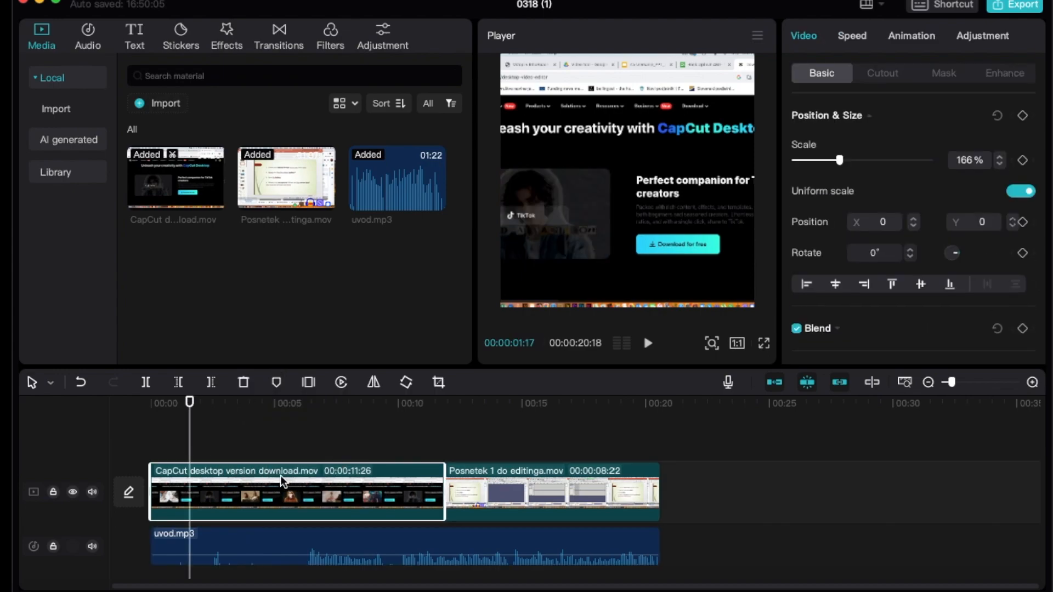
pyautogui.click(278, 384)
# - Insert a freeze frame into the first video clip at 00:00:02:28
pyautogui.moveTo(193, 410); pyautogui.dragTo(216, 409)
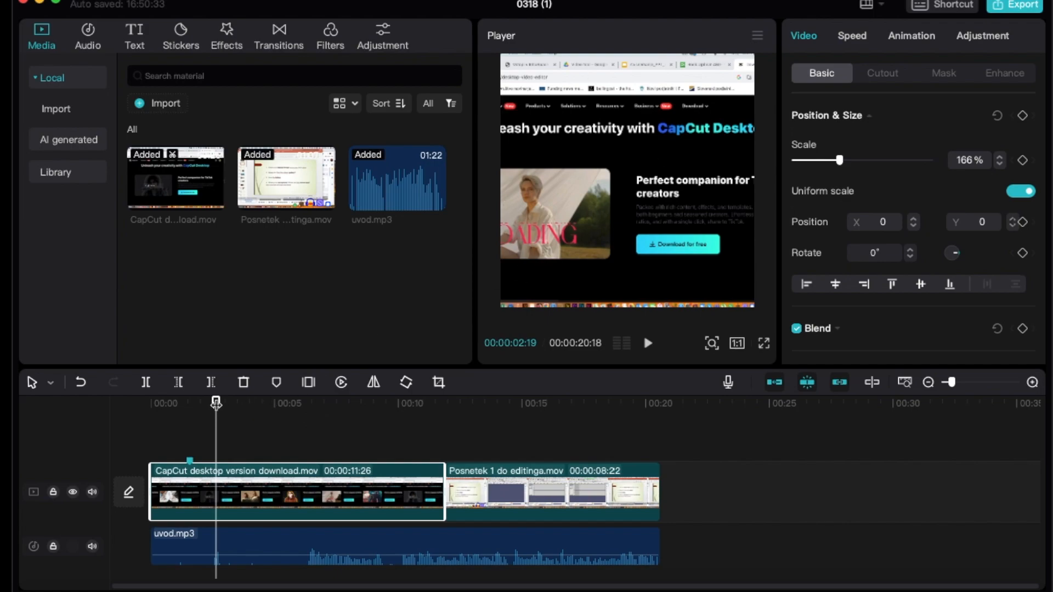
pyautogui.moveTo(217, 404); pyautogui.dragTo(224, 404)
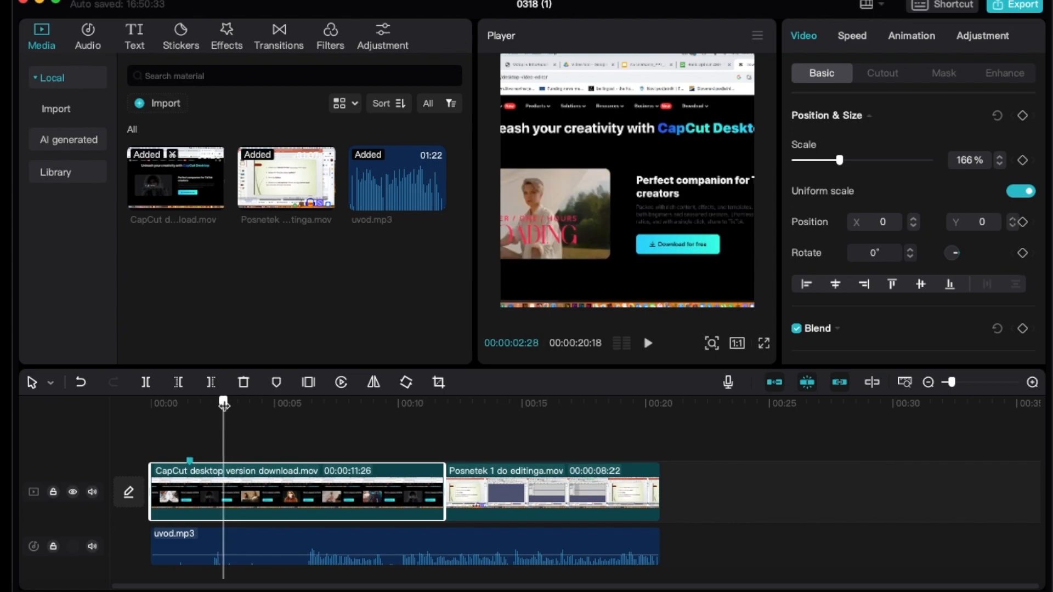
pyautogui.click(310, 383)
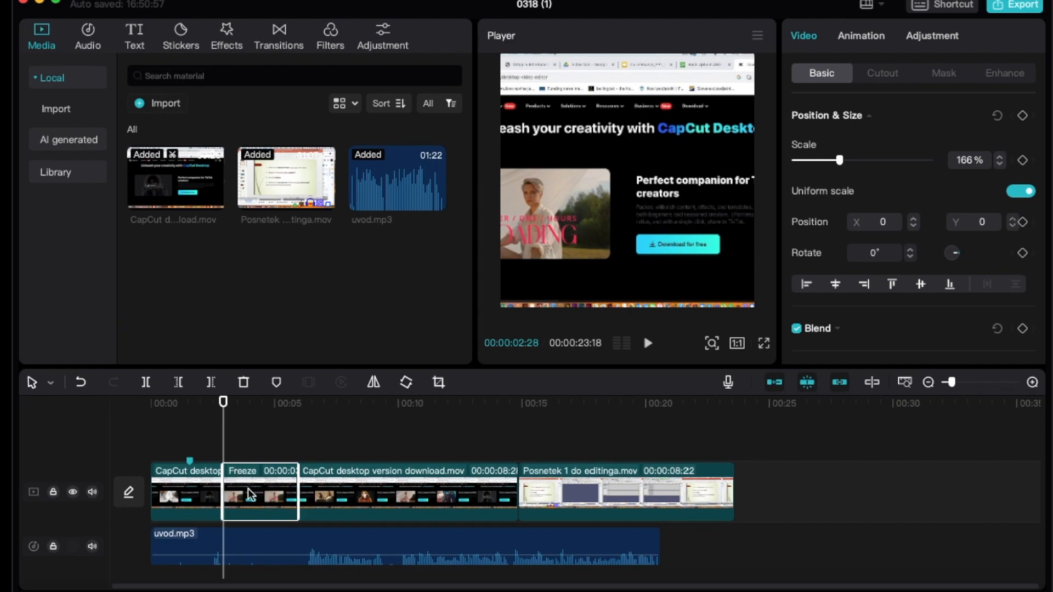
# - Move the freeze-frame clip to a track above the main video, starting near 00:05, and shorten it to about 2 seconds
pyautogui.moveTo(249, 487); pyautogui.dragTo(386, 449)
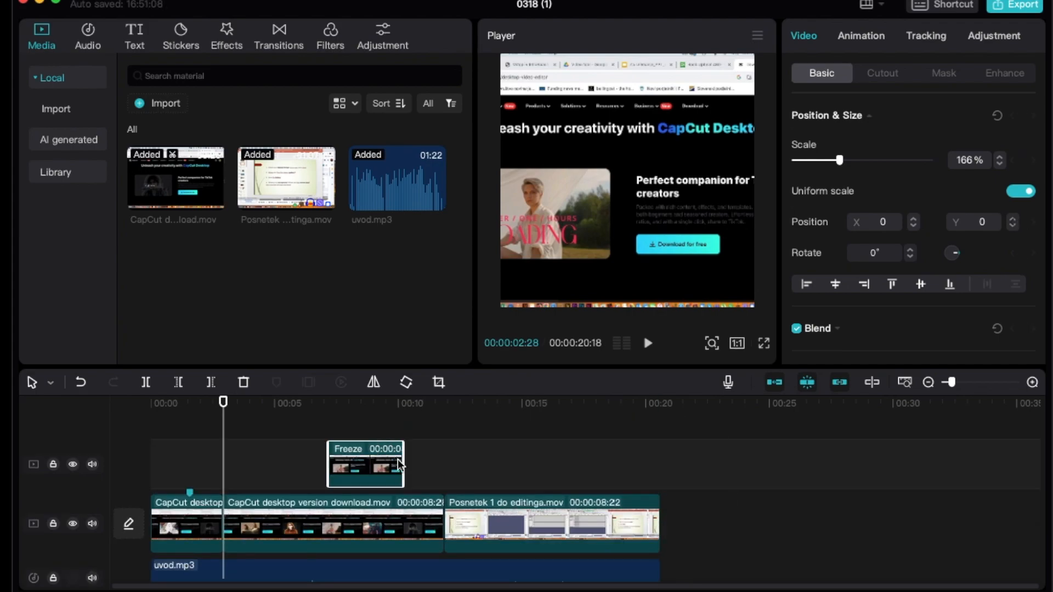
pyautogui.moveTo(343, 474); pyautogui.dragTo(298, 475)
pyautogui.moveTo(296, 181)
pyautogui.mouseDown()
pyautogui.moveTo(446, 381)
pyautogui.moveTo(392, 457)
pyautogui.moveTo(365, 266)
pyautogui.moveTo(288, 175)
pyautogui.mouseUp()
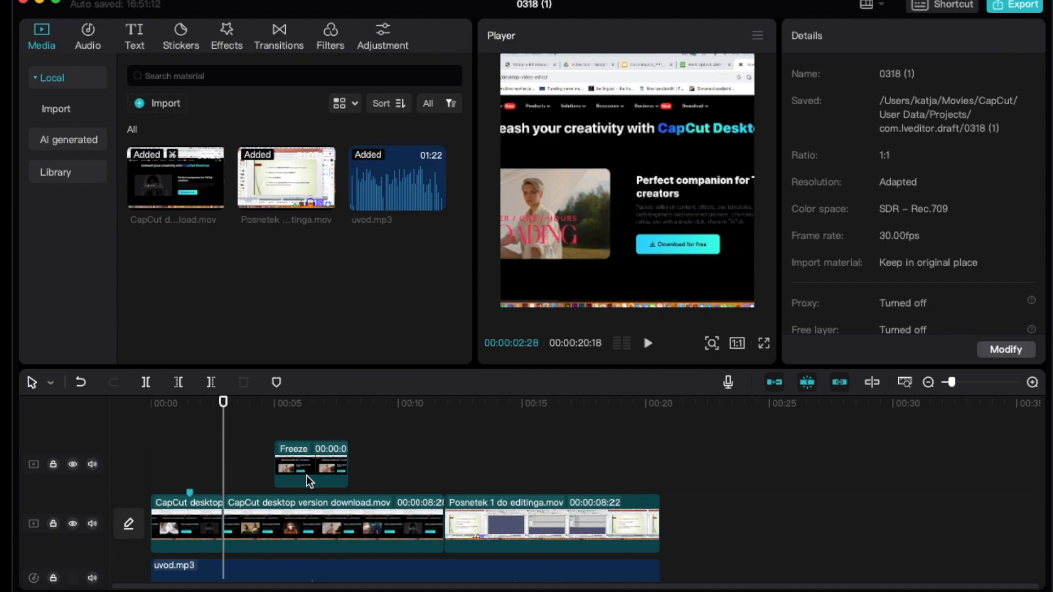
pyautogui.moveTo(351, 464); pyautogui.dragTo(316, 464)
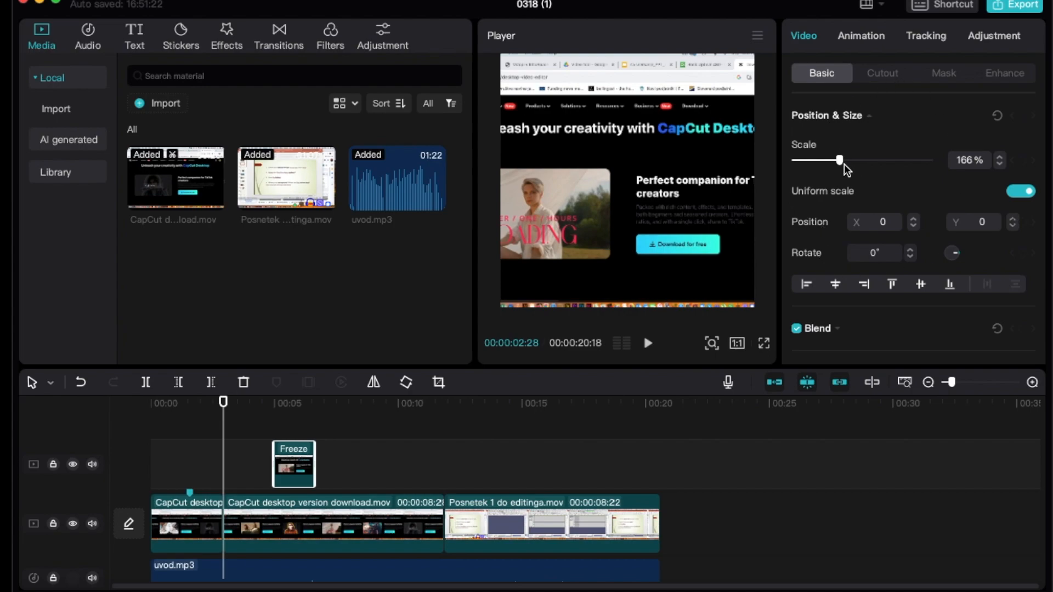
# - Adjust the freeze-frame clip's scale to 168% while previewing it at 00:00:05:19
pyautogui.moveTo(839, 160)
pyautogui.mouseDown()
pyautogui.moveTo(821, 159)
pyautogui.moveTo(836, 160)
pyautogui.mouseUp()
pyautogui.click(290, 410)
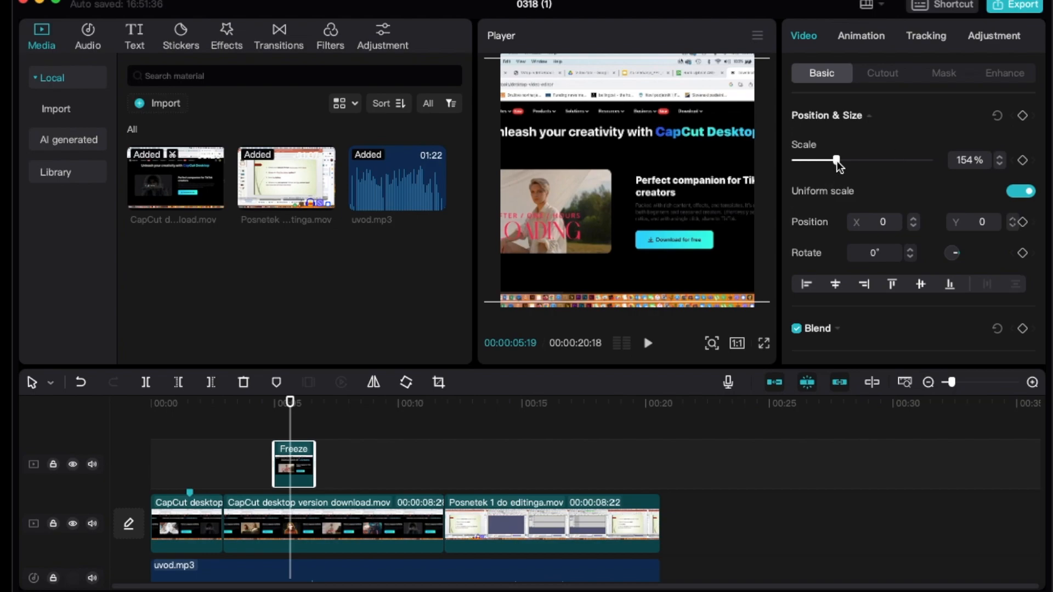
pyautogui.moveTo(837, 160)
pyautogui.mouseDown()
pyautogui.moveTo(854, 160)
pyautogui.moveTo(822, 159)
pyautogui.moveTo(840, 159)
pyautogui.mouseUp()
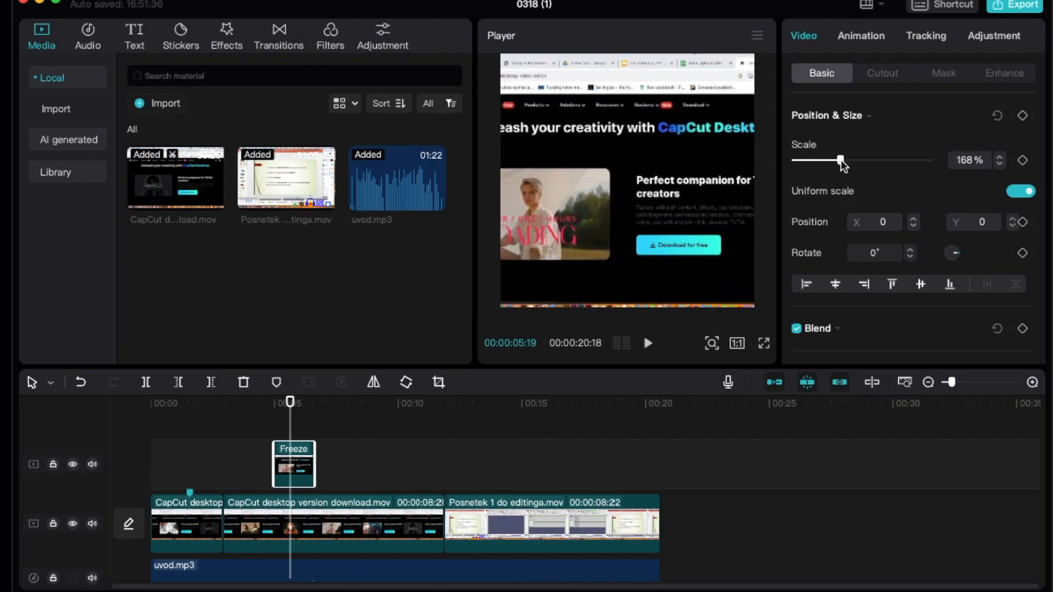
# - Apply the Kira Magic entrance animation to the freeze-frame clip
pyautogui.click(861, 37)
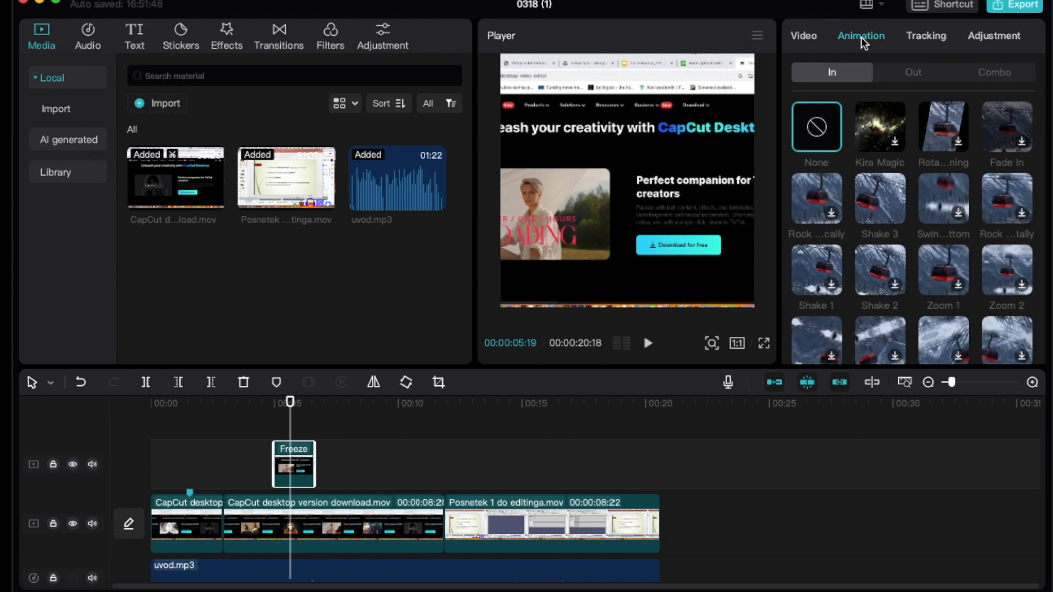
pyautogui.click(876, 126)
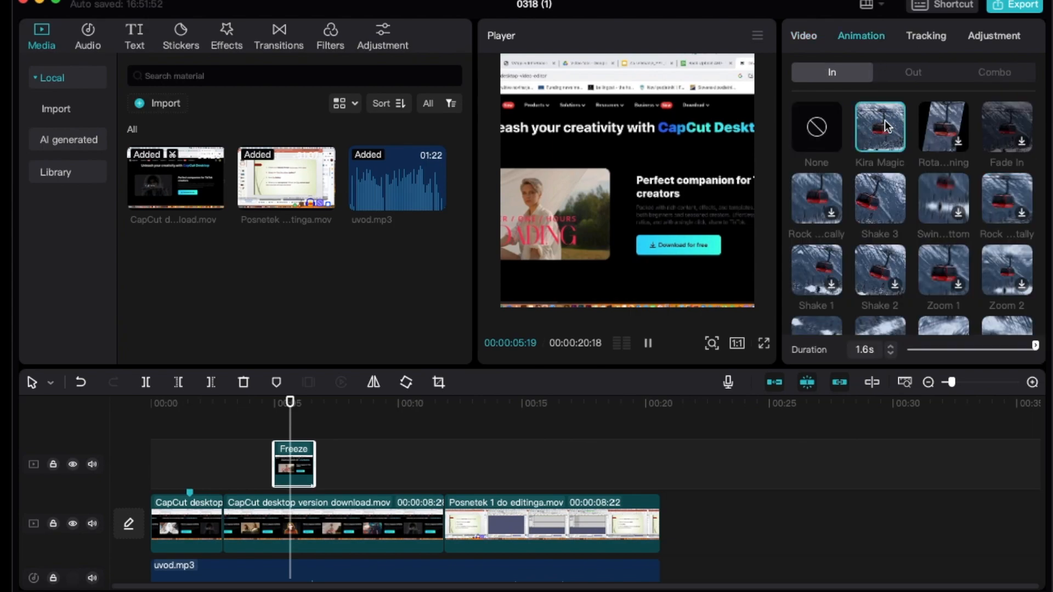
# - Adjust the freeze-frame clip's colours while previewing it at 00:00:05:26: brightness 23, contrast 22, highlight -18 and saturation -15
pyautogui.click(995, 37)
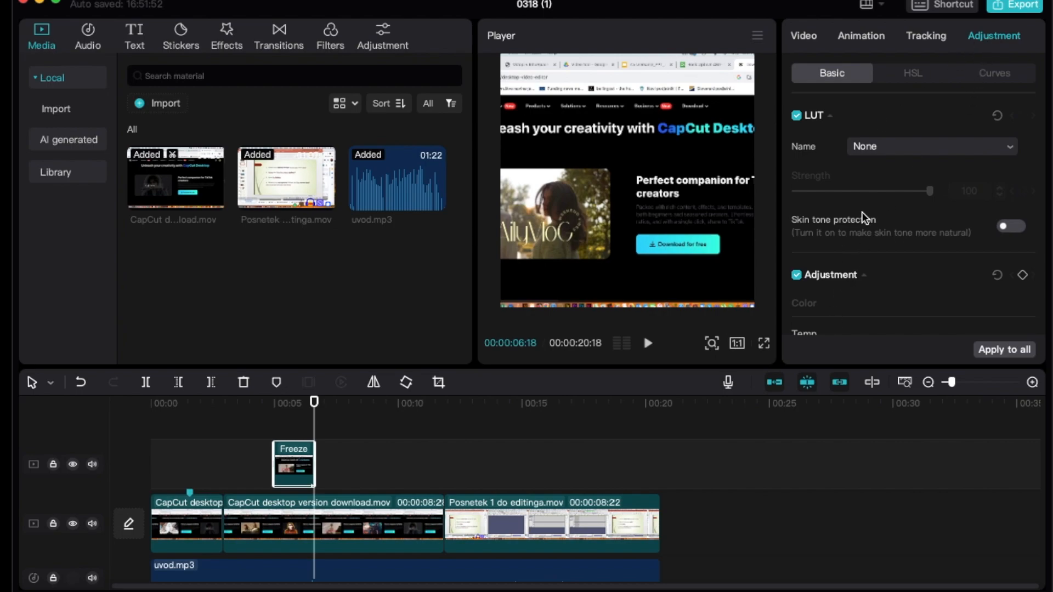
pyautogui.scroll(-3, 862, 214)
pyautogui.scroll(-5, 861, 212)
pyautogui.scroll(7, 863, 167)
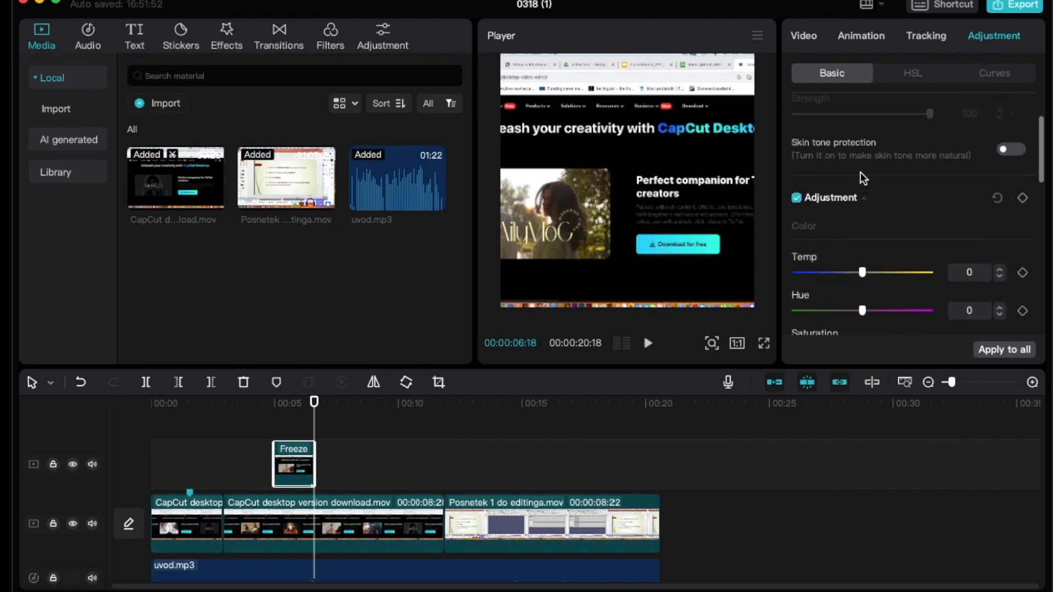
pyautogui.scroll(-1, 861, 172)
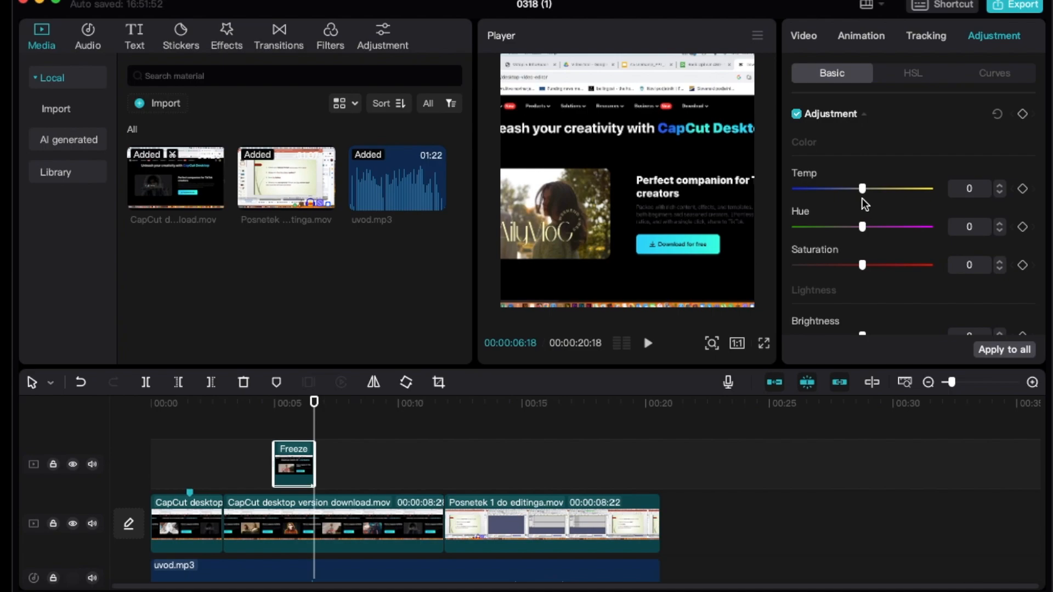
pyautogui.scroll(-2, 853, 252)
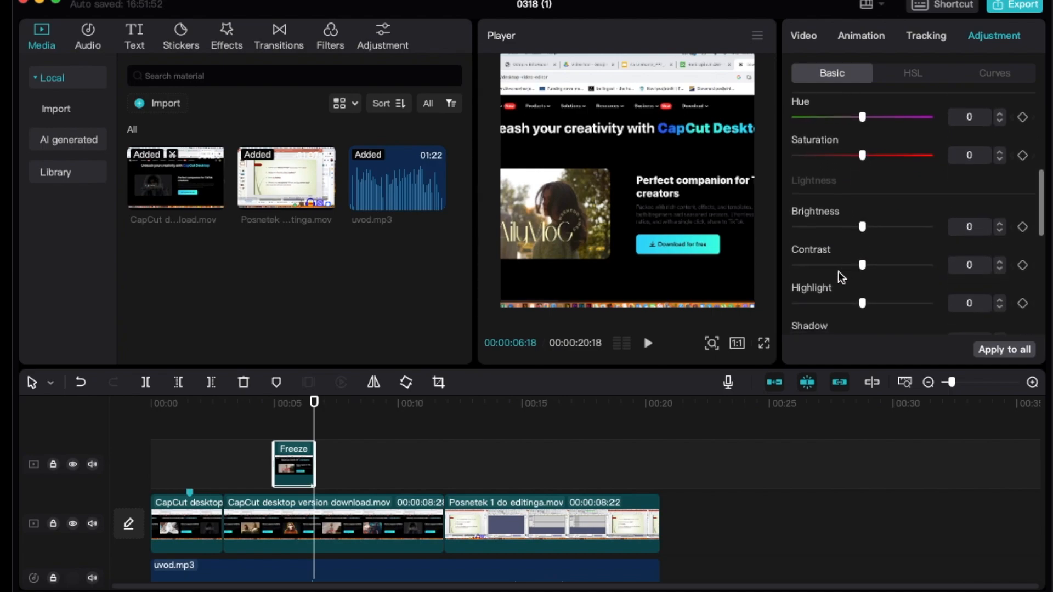
pyautogui.click(296, 406)
pyautogui.moveTo(861, 226); pyautogui.dragTo(890, 226)
pyautogui.moveTo(877, 266); pyautogui.dragTo(893, 266)
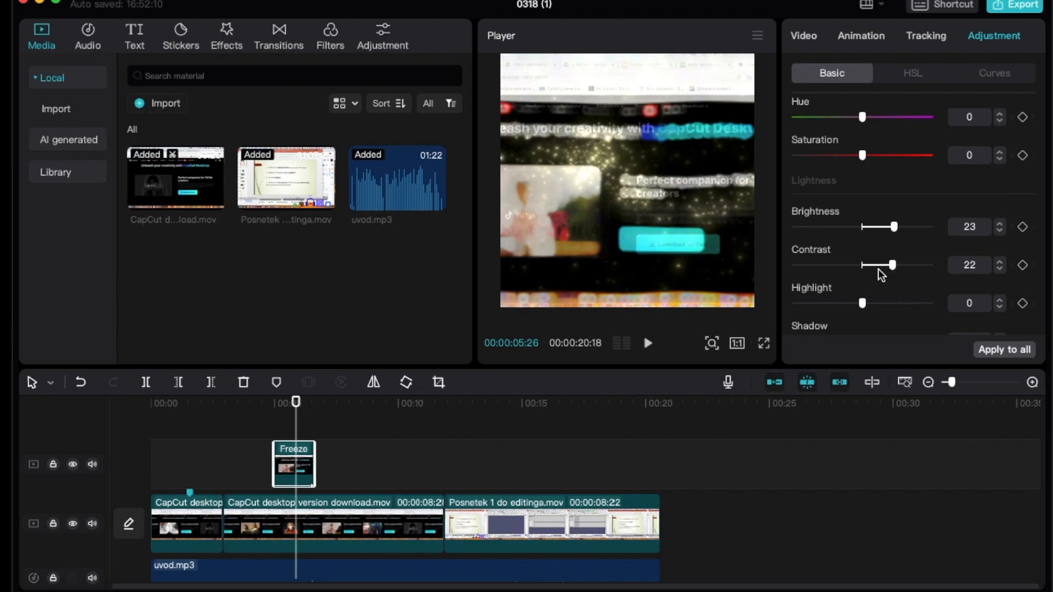
pyautogui.moveTo(857, 304); pyautogui.dragTo(837, 303)
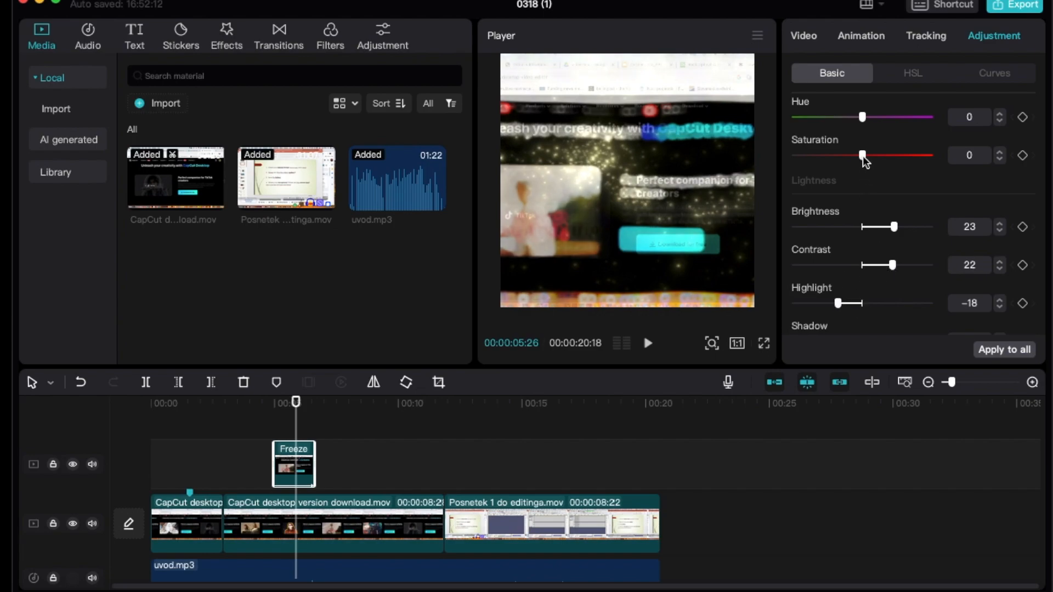
pyautogui.moveTo(862, 155); pyautogui.dragTo(839, 156)
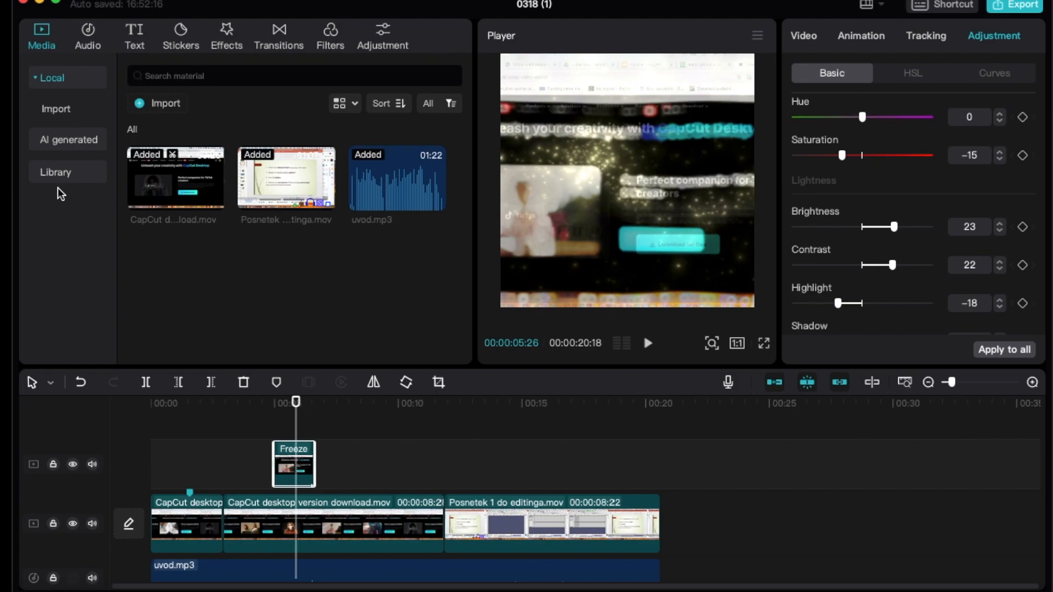
# - Mirror the freeze-frame clip and rotate it through four successive 90° turns
pyautogui.click(373, 384)
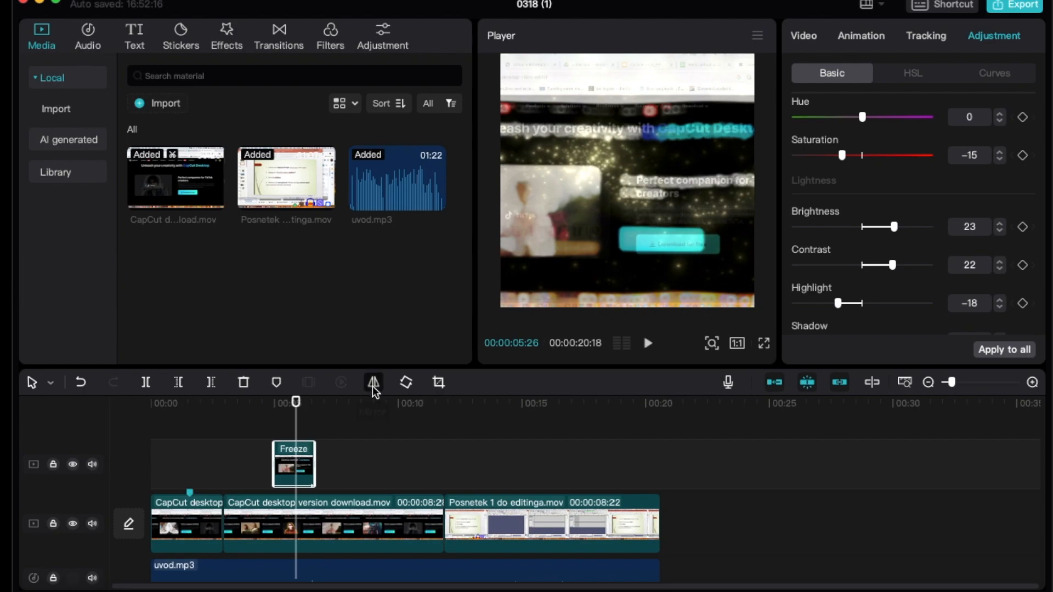
pyautogui.click(406, 383)
pyautogui.click(405, 383)
pyautogui.click(406, 383)
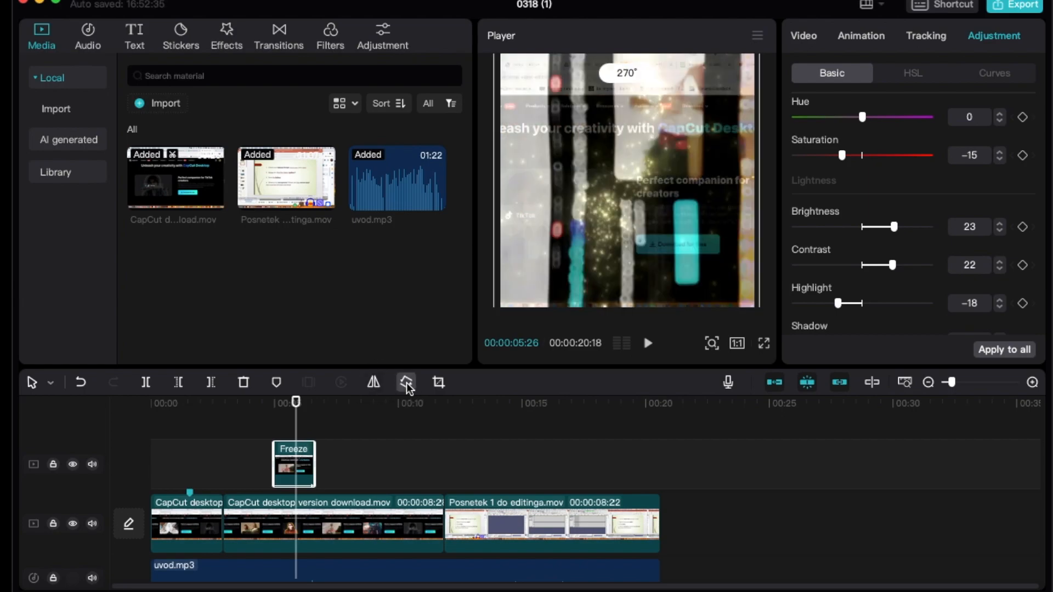
pyautogui.click(406, 383)
# - Crop the freeze-frame clip with the Free ratio, cutting away its upper and left parts up to the page headline
pyautogui.click(438, 382)
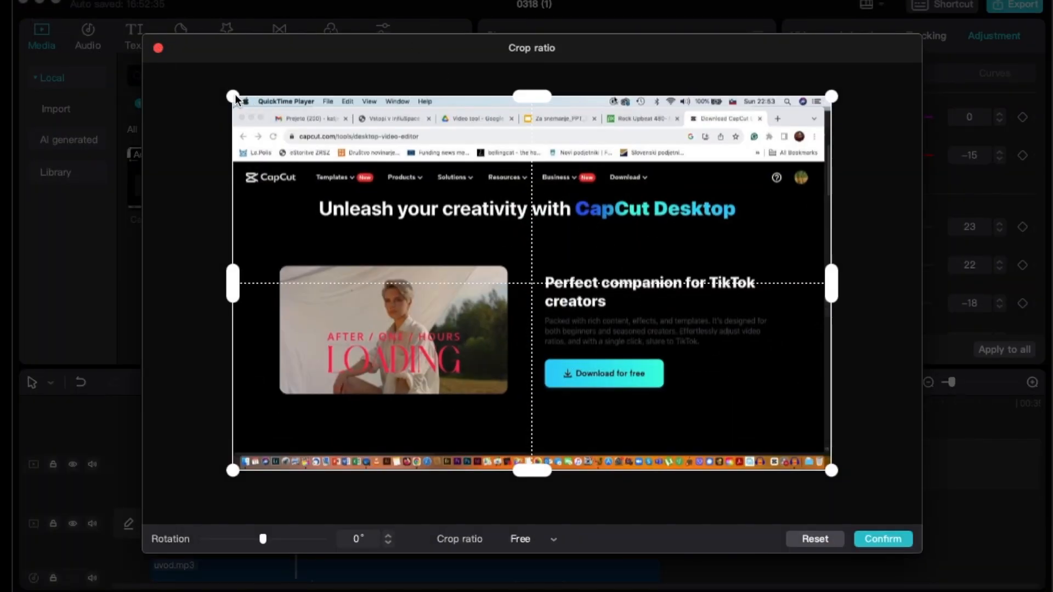
pyautogui.moveTo(232, 96); pyautogui.dragTo(414, 195)
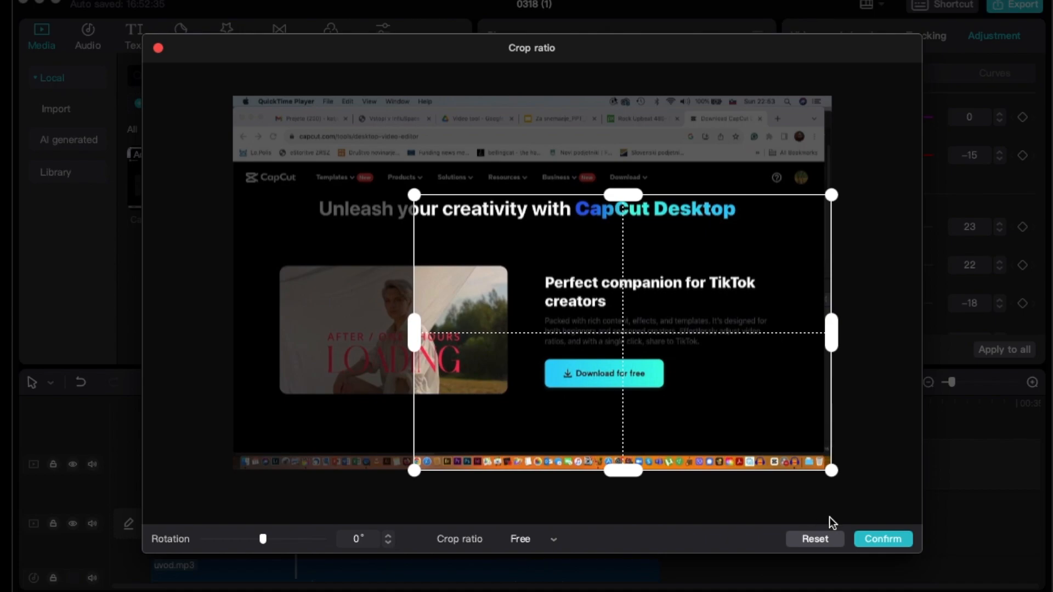
pyautogui.click(883, 545)
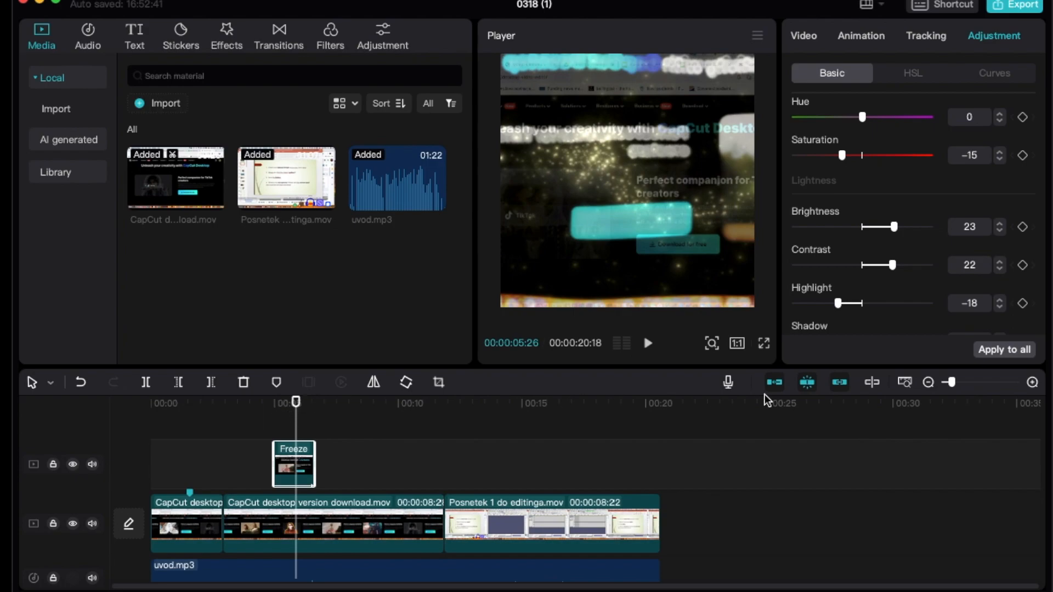
# - Record a voiceover of about 10 seconds from the start of the timeline with the Built-in Microphone at volume 100
pyautogui.click(729, 383)
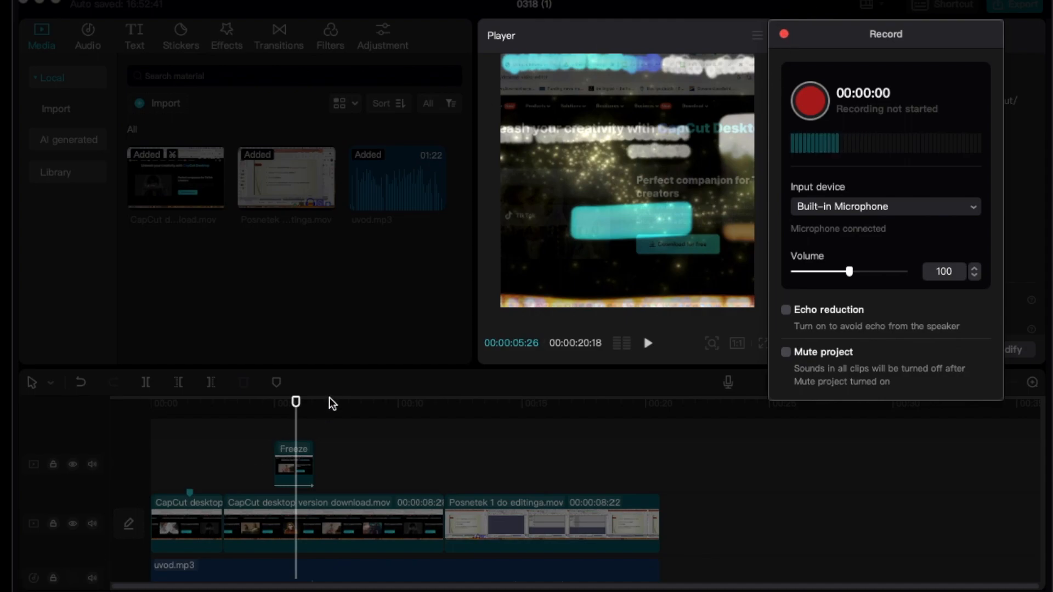
pyautogui.moveTo(295, 403); pyautogui.dragTo(129, 405)
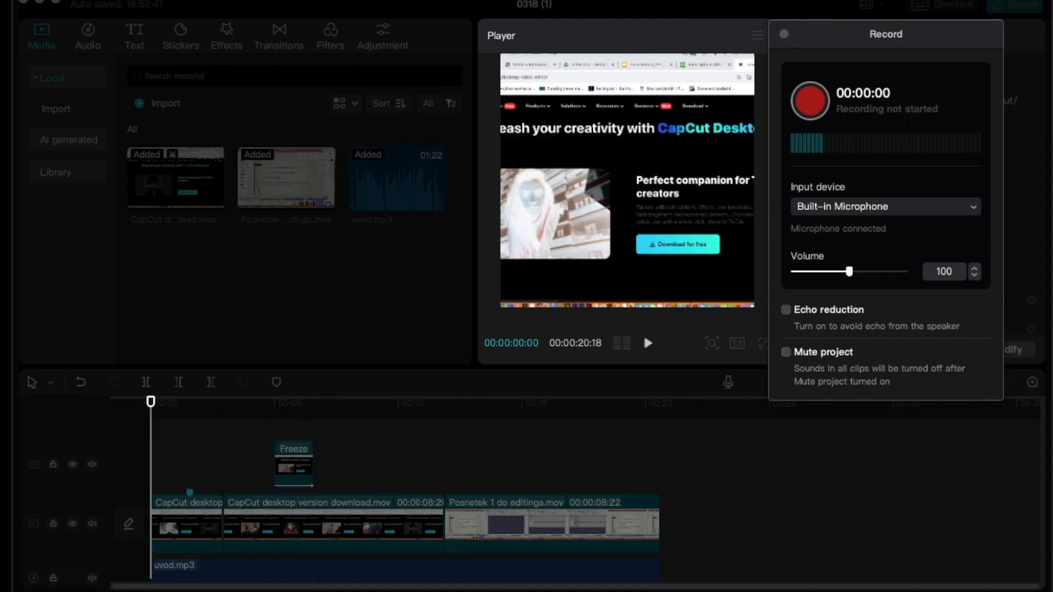
pyautogui.click(809, 101)
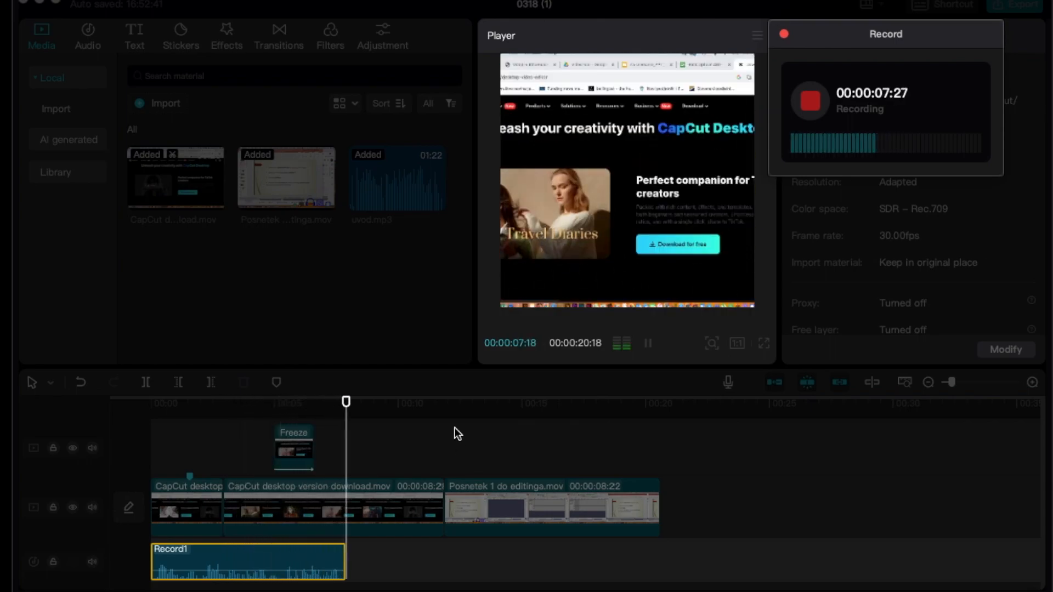
pyautogui.click(810, 102)
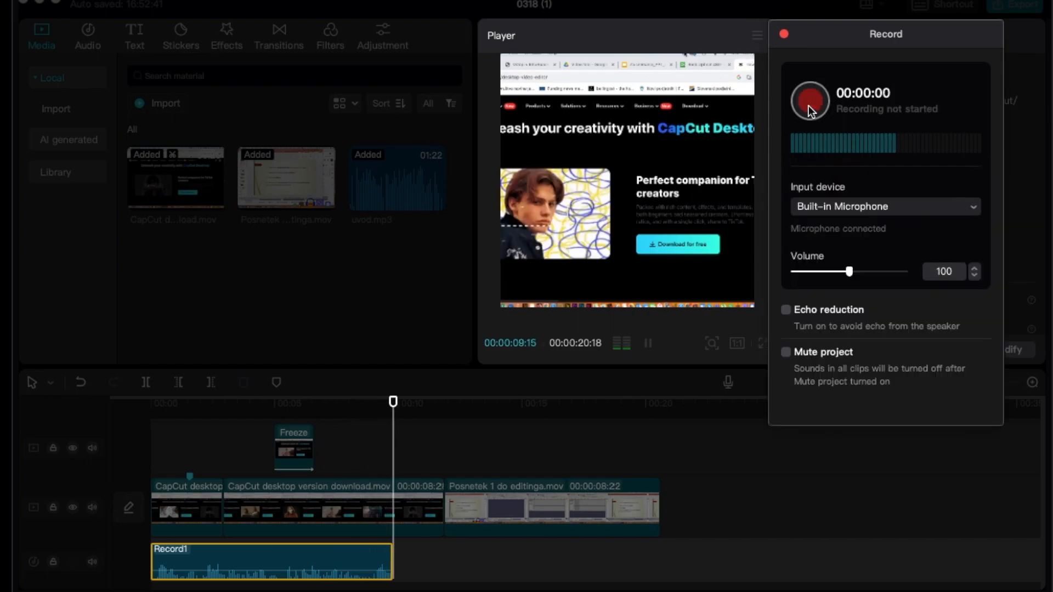
pyautogui.click(784, 34)
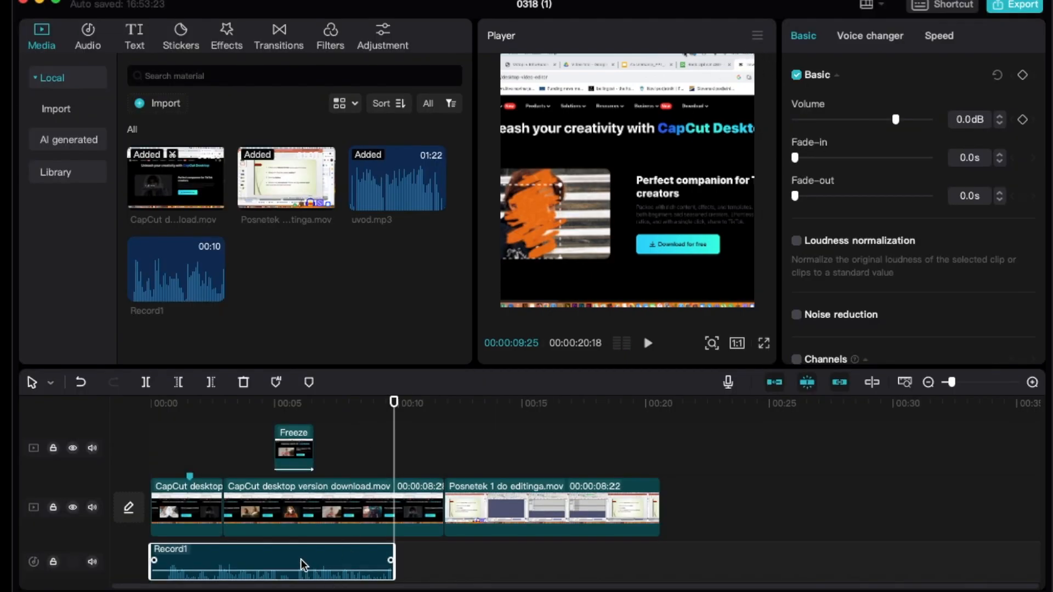
# - Move the voiceover clip to start at about 00:02 and trim its end so it lasts about 8.5 s
pyautogui.moveTo(257, 563); pyautogui.dragTo(306, 558)
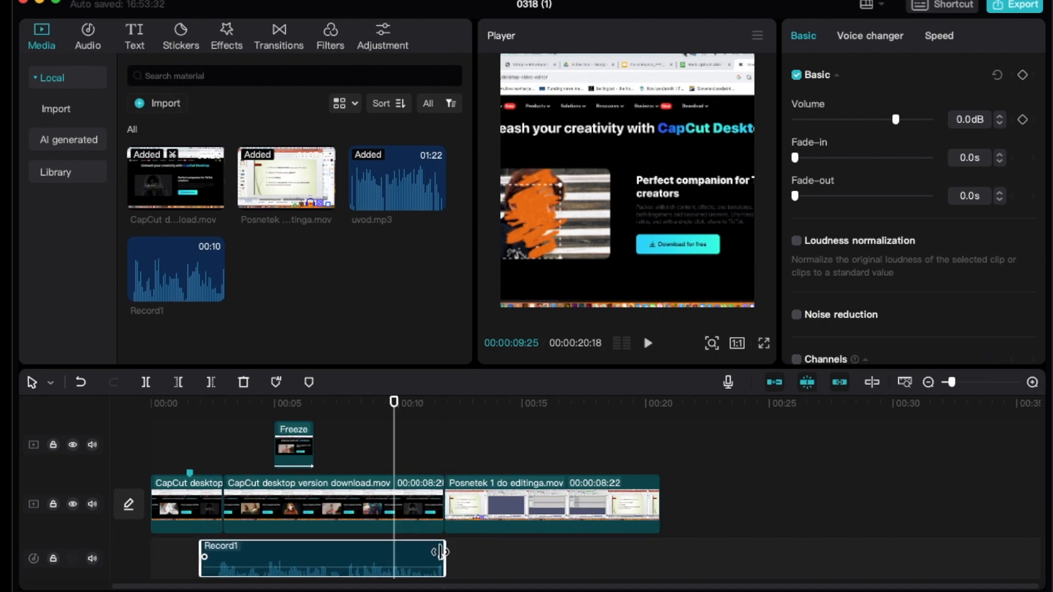
pyautogui.moveTo(440, 553); pyautogui.dragTo(412, 554)
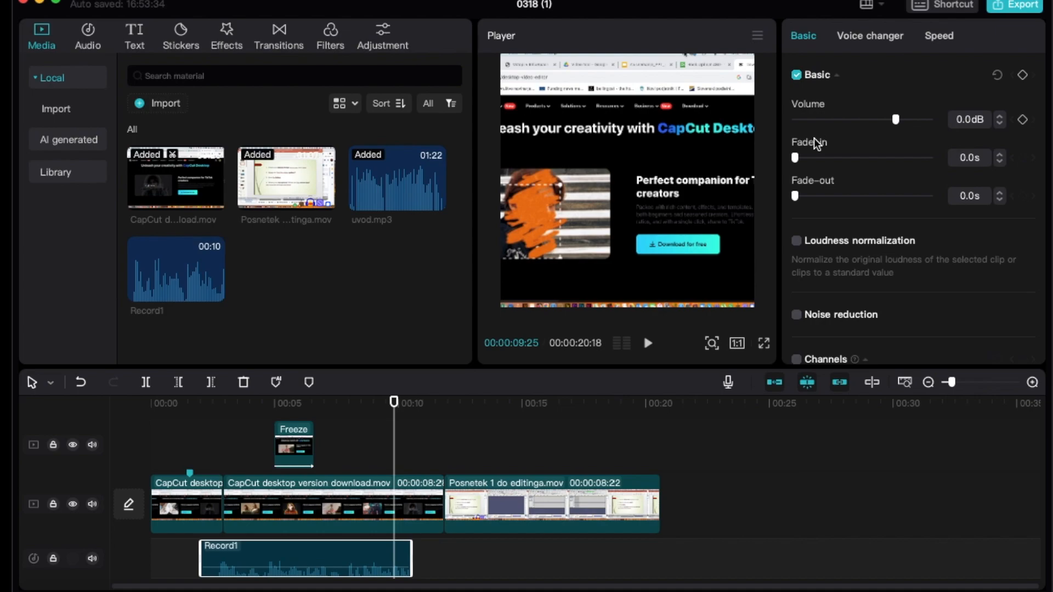
# - Give the voiceover clip a 1.2 s fade-in and a 1.4 s fade-out, and lower its volume to -8.2 dB
pyautogui.moveTo(797, 157); pyautogui.dragTo(813, 157)
pyautogui.moveTo(795, 195); pyautogui.dragTo(817, 196)
pyautogui.moveTo(898, 120)
pyautogui.mouseDown()
pyautogui.moveTo(836, 117)
pyautogui.moveTo(880, 117)
pyautogui.mouseUp()
# - Review the voice changer filters and speed settings for the voiceover clip
pyautogui.click(860, 37)
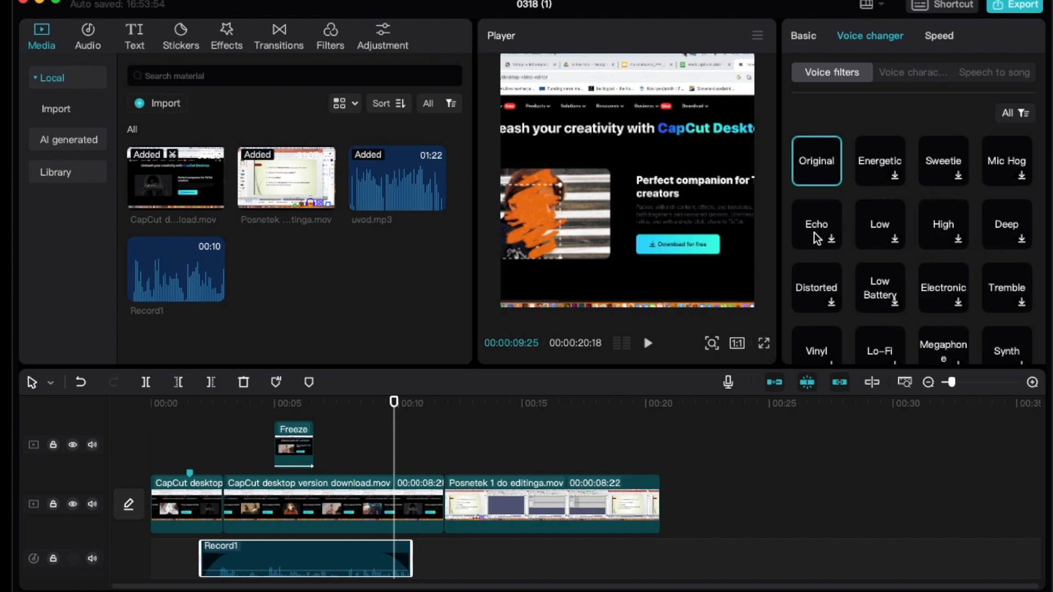
pyautogui.click(942, 37)
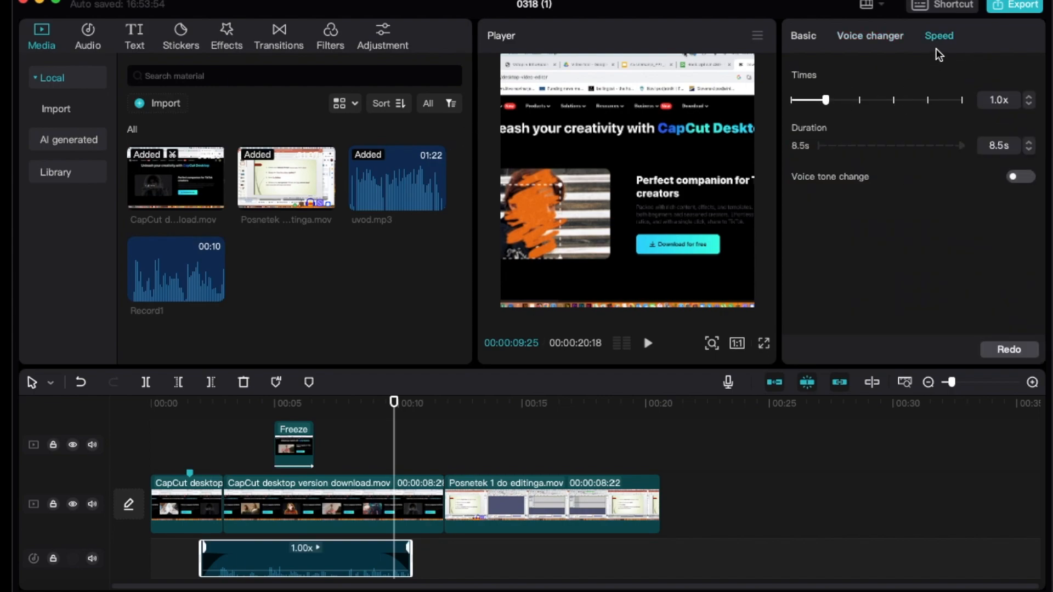
pyautogui.click(807, 42)
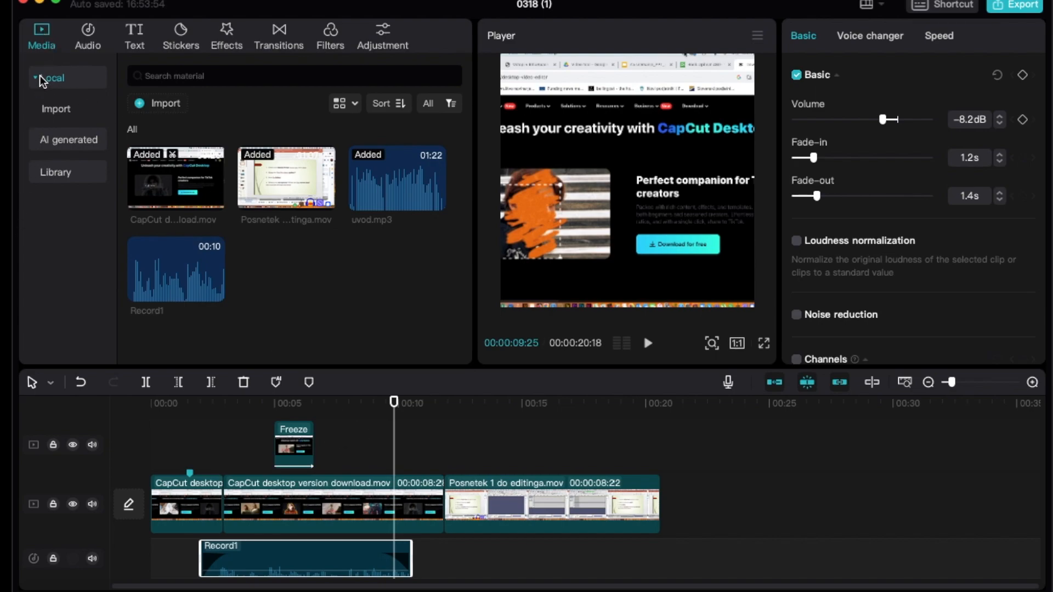
# - Check the sorting options for the imported media, and switch the media display to list view and back to grid view
pyautogui.click(54, 110)
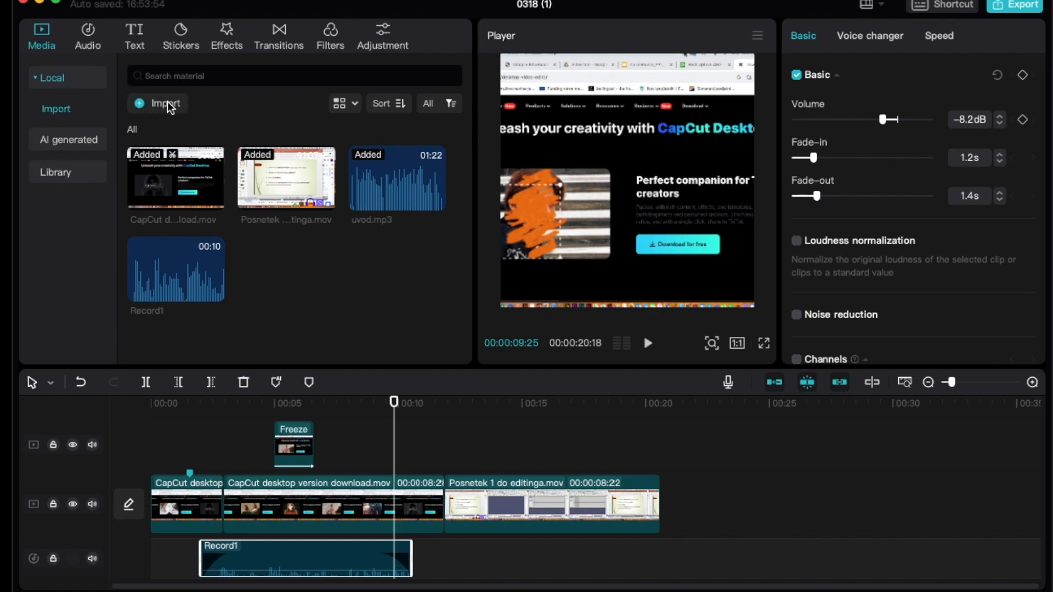
pyautogui.click(401, 105)
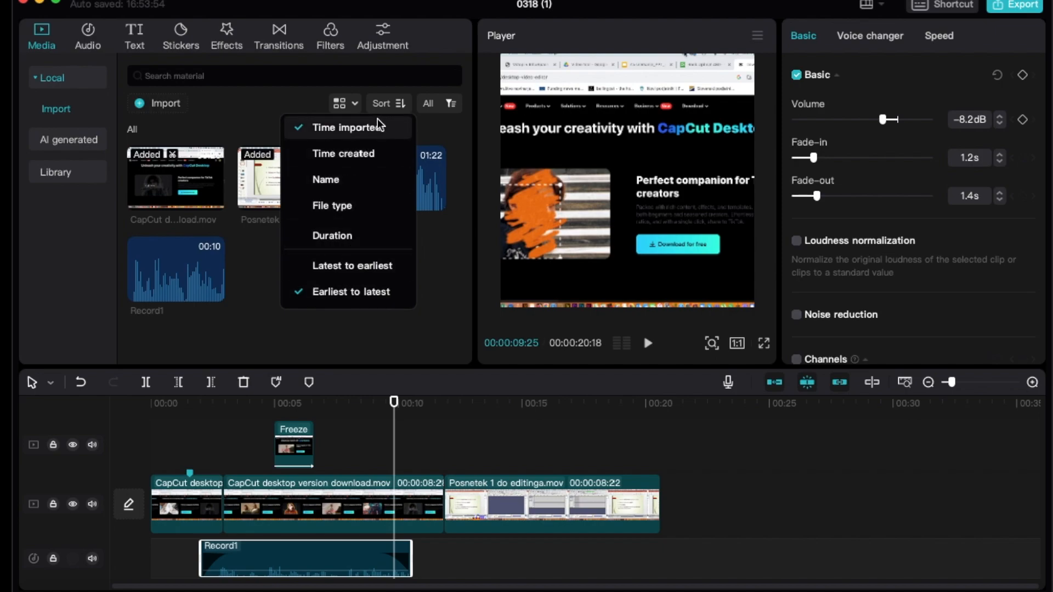
pyautogui.click(341, 106)
pyautogui.click(331, 156)
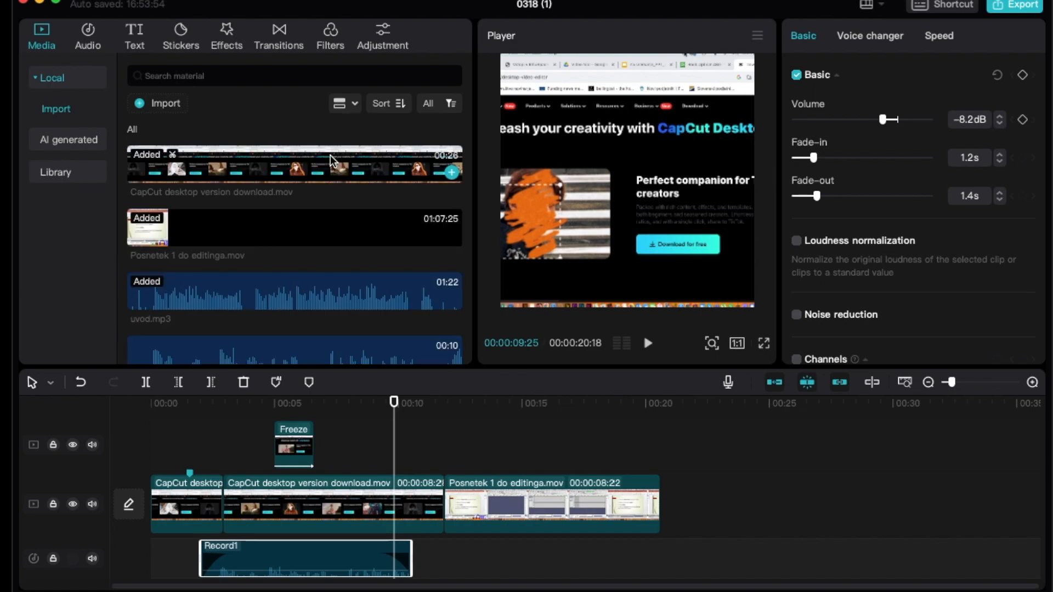
pyautogui.click(347, 105)
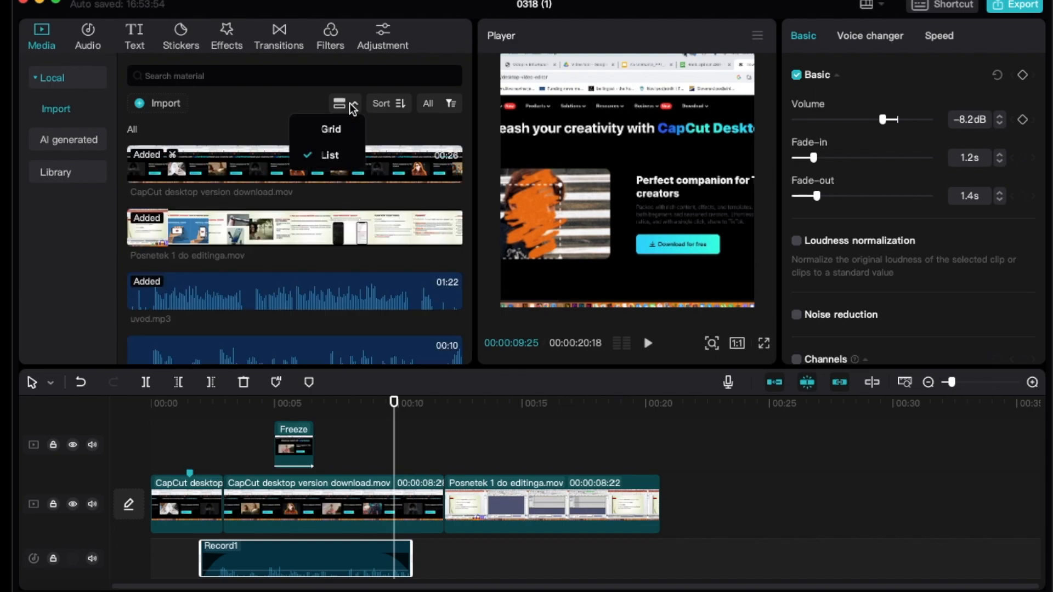
pyautogui.click(339, 132)
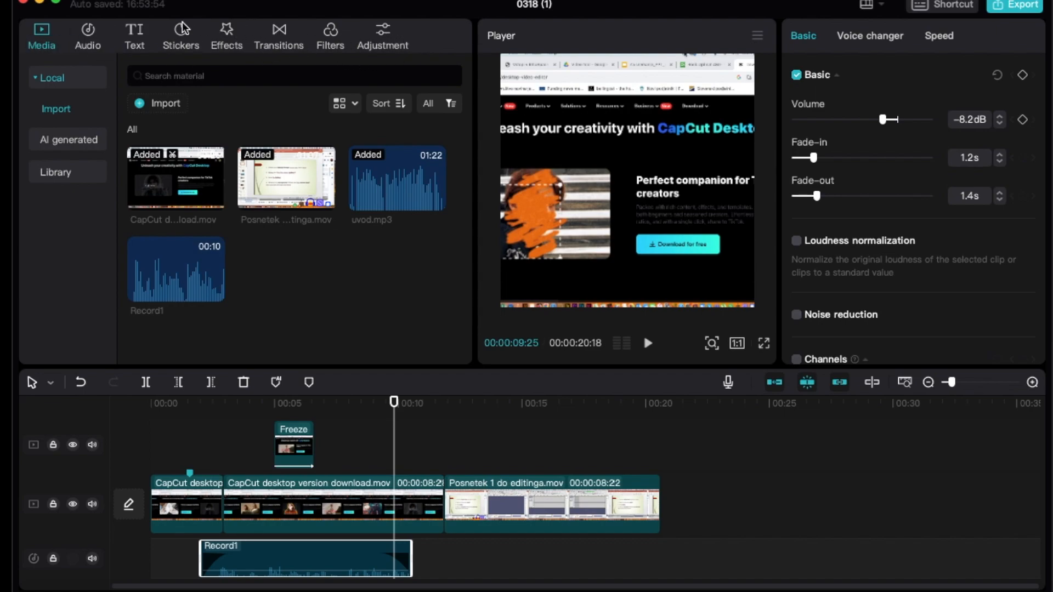
# - Browse the music categories, the sound effects and the trending text styles available for the project
pyautogui.click(86, 41)
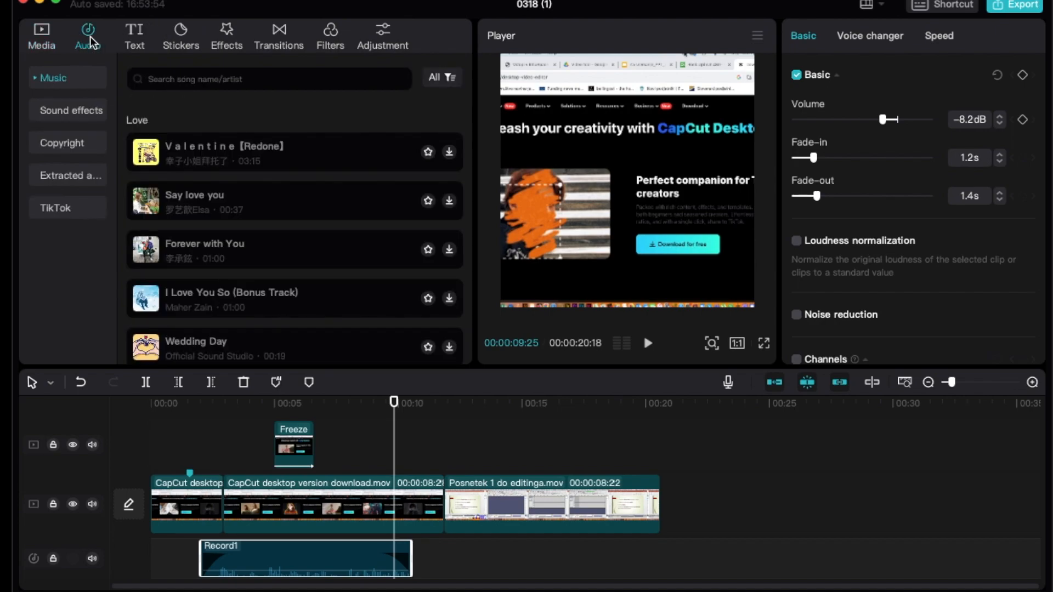
pyautogui.click(44, 79)
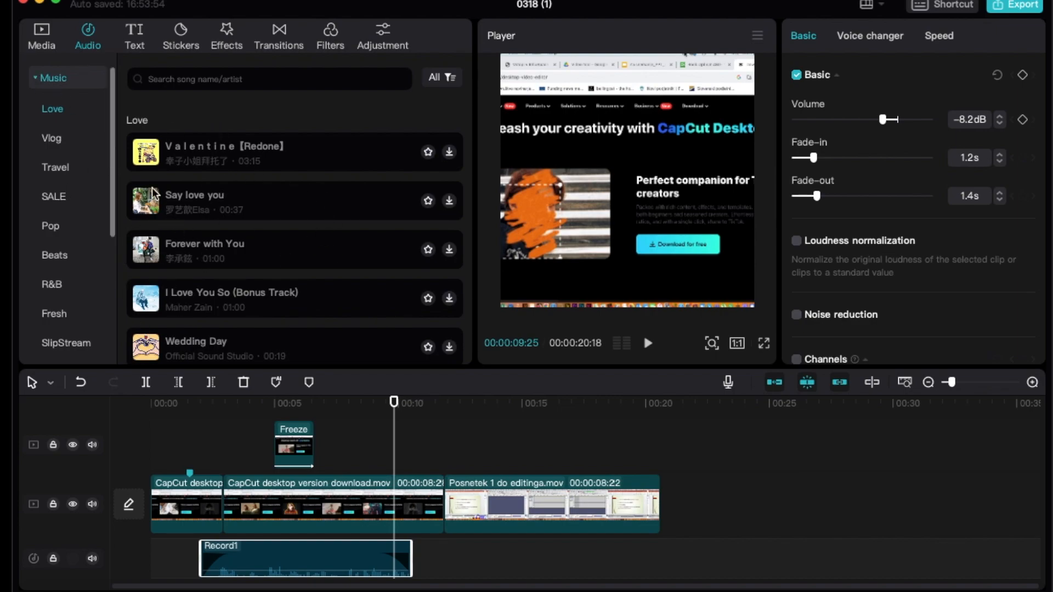
pyautogui.click(34, 80)
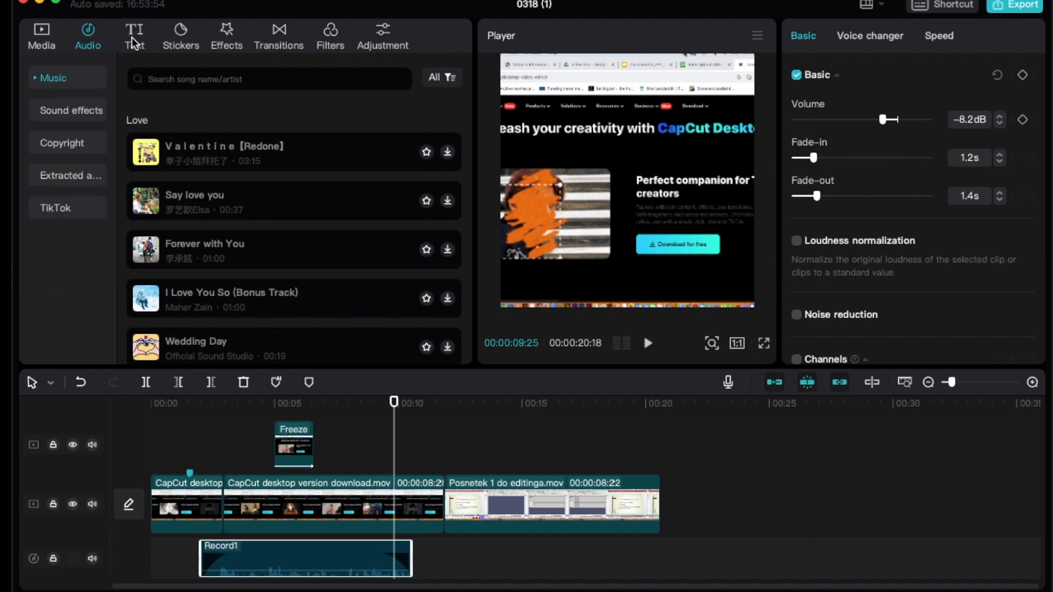
pyautogui.click(54, 29)
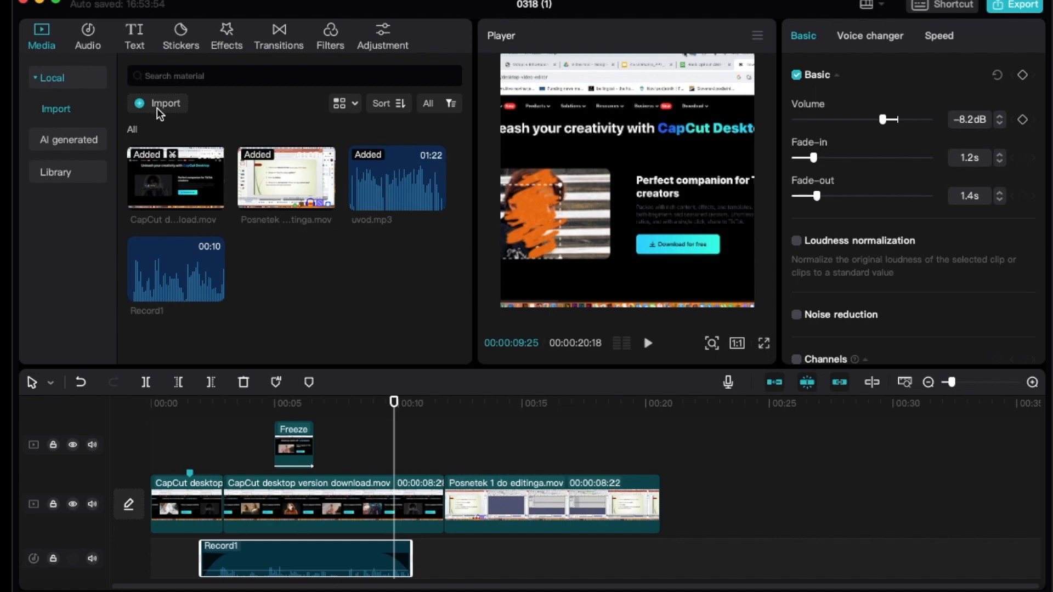
pyautogui.click(89, 40)
pyautogui.click(61, 115)
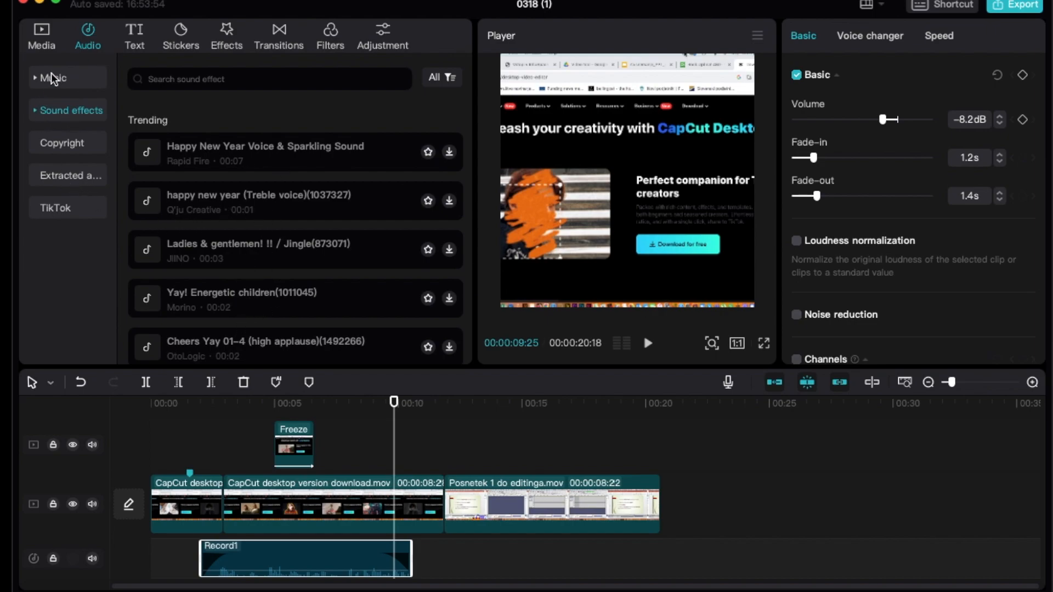
pyautogui.click(137, 39)
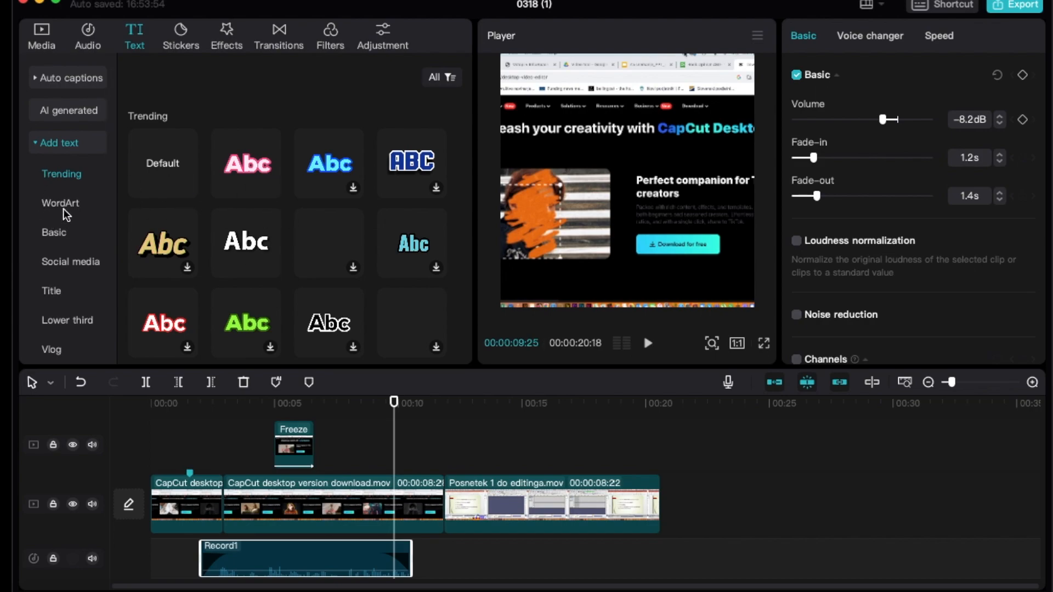
# - Preview several basic text styles and add the plain white condensed one to the timeline at the playhead
pyautogui.scroll(-10, 63, 209)
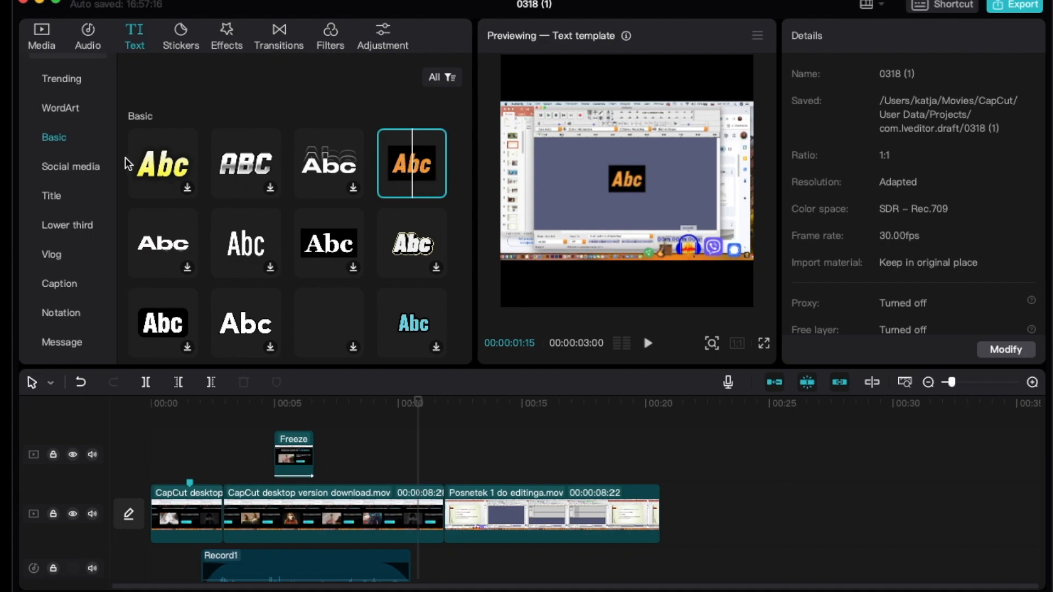
pyautogui.click(399, 156)
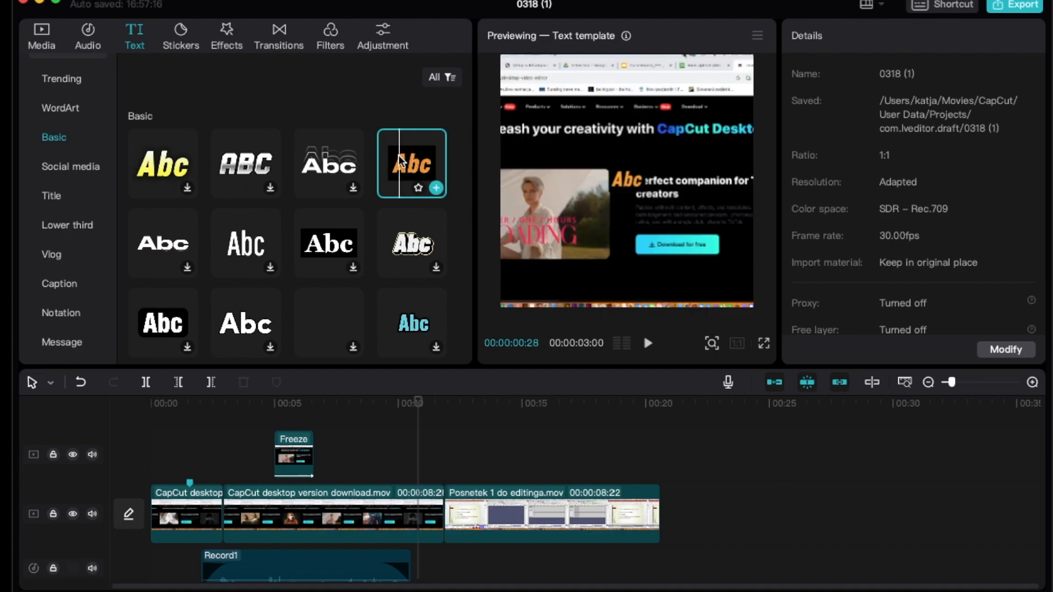
pyautogui.click(323, 151)
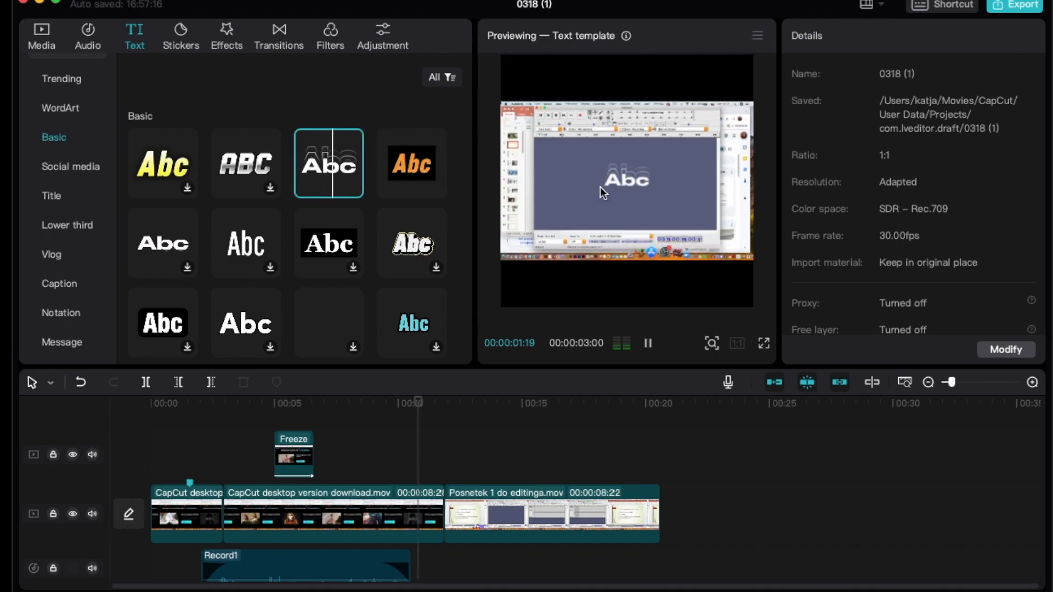
pyautogui.click(249, 259)
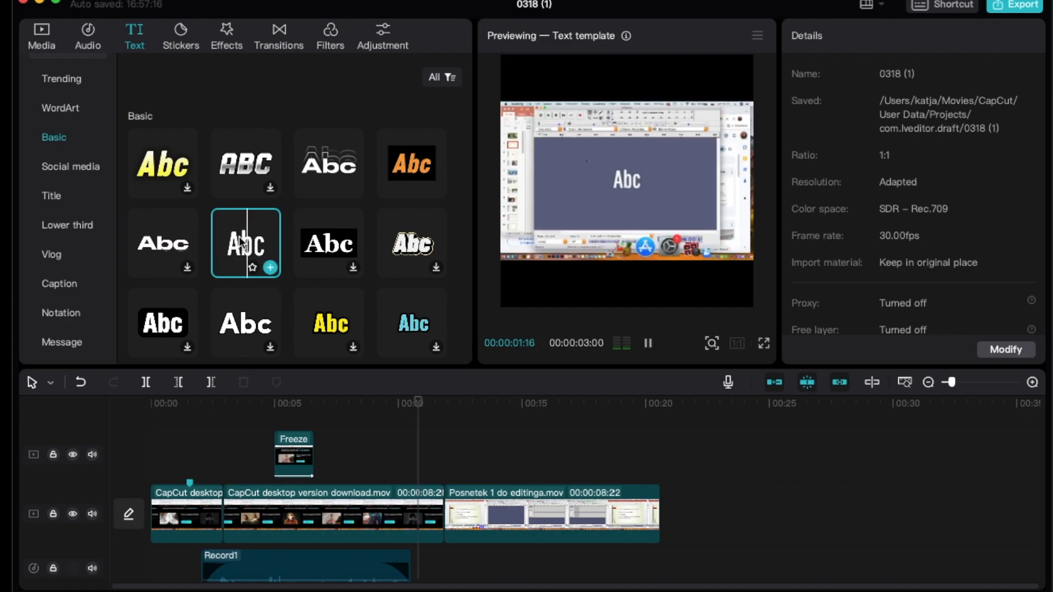
pyautogui.click(270, 268)
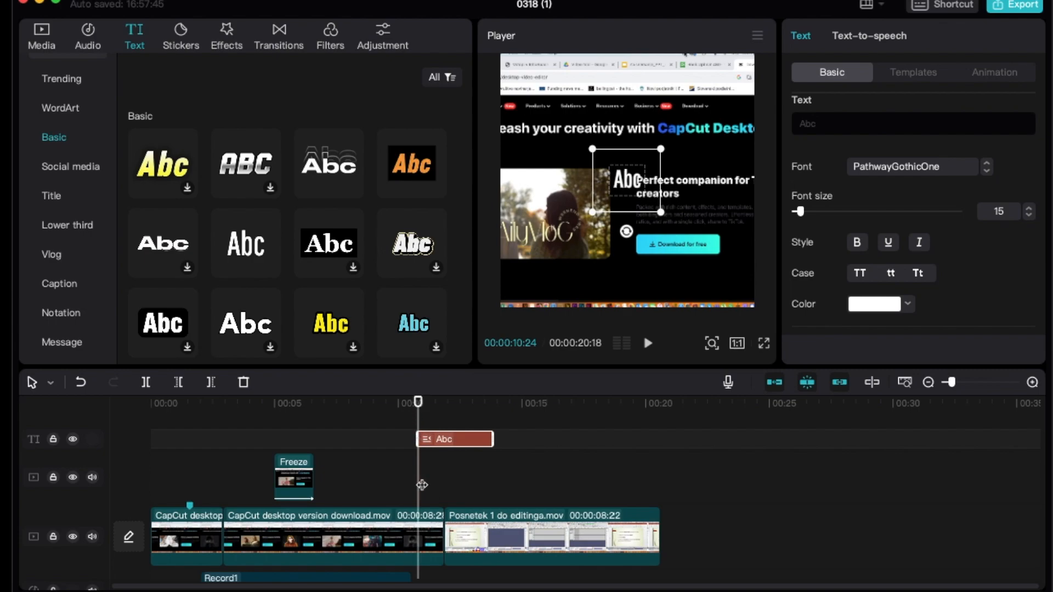
# - Move the text clip earlier so it starts at about 9 s, and enlarge the text in the preview to roughly double its size
pyautogui.moveTo(431, 437); pyautogui.dragTo(381, 471)
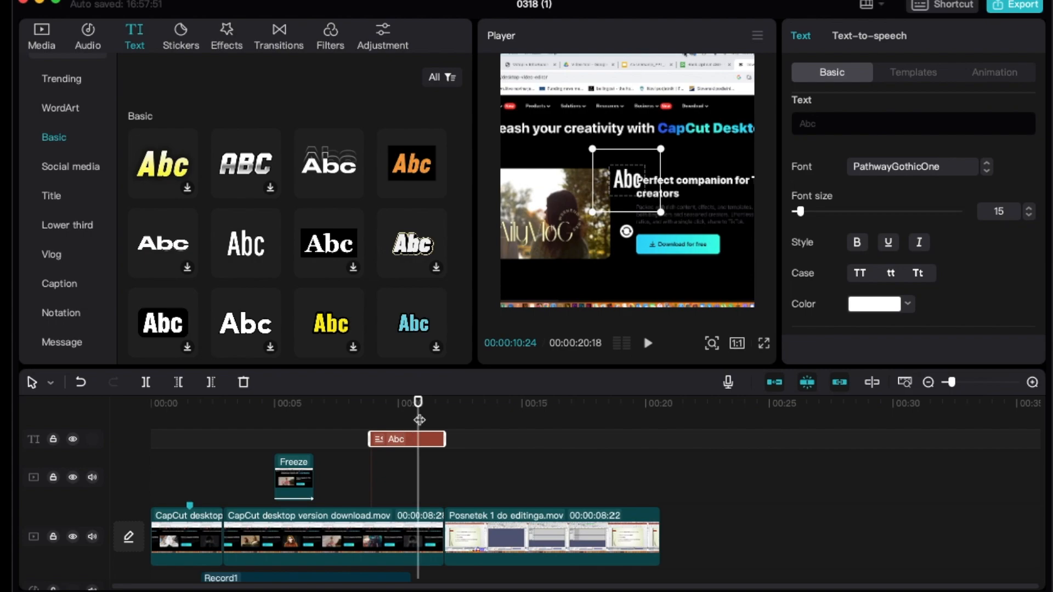
pyautogui.moveTo(665, 218); pyautogui.dragTo(765, 302)
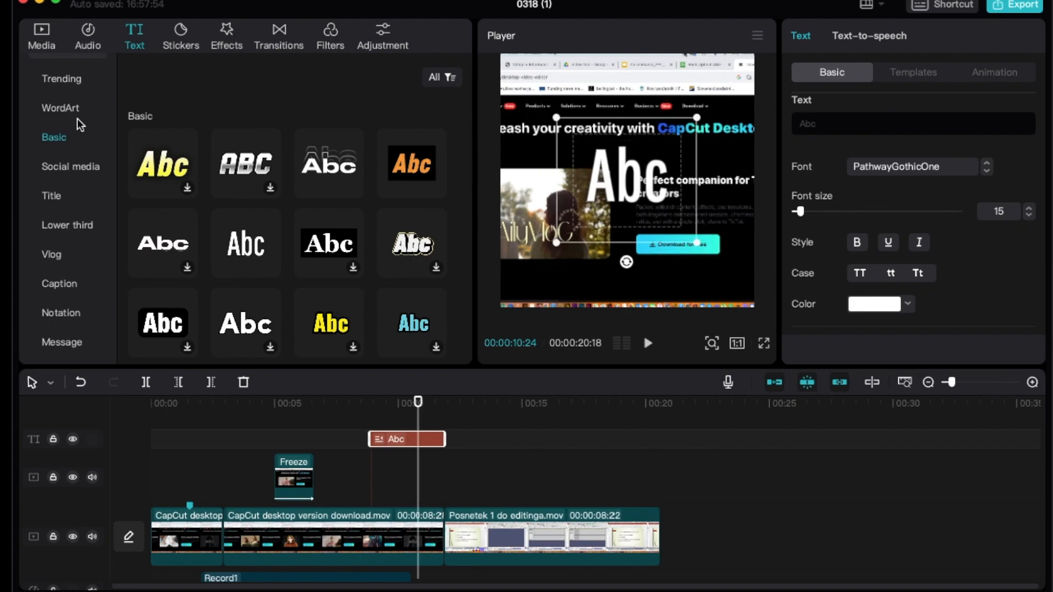
pyautogui.scroll(-5, 48, 259)
pyautogui.scroll(10, 48, 259)
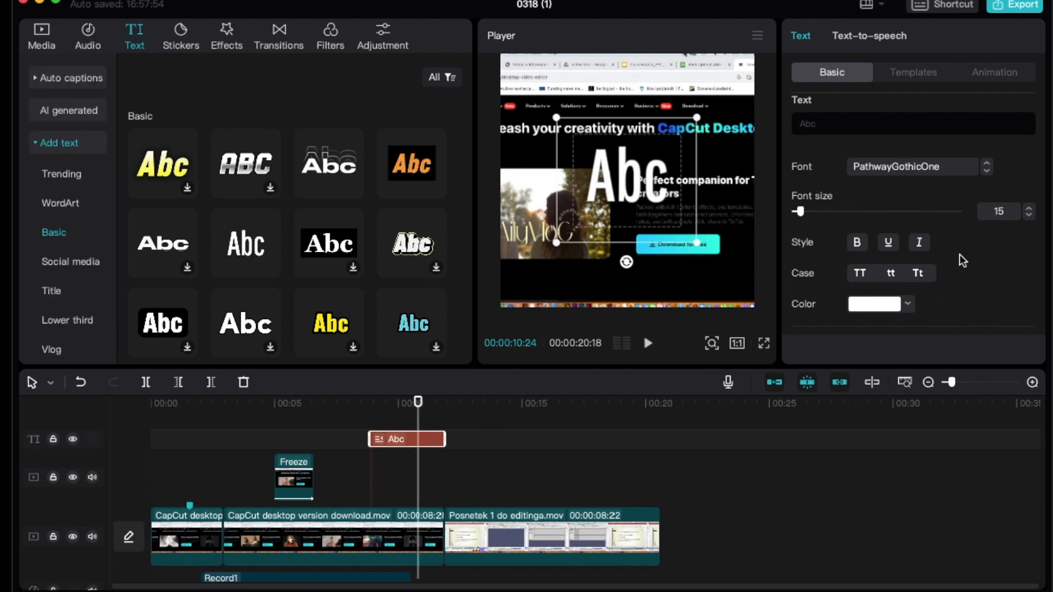
# - Make the text bold and set its font size to 38
pyautogui.click(858, 244)
pyautogui.moveTo(801, 212); pyautogui.dragTo(813, 212)
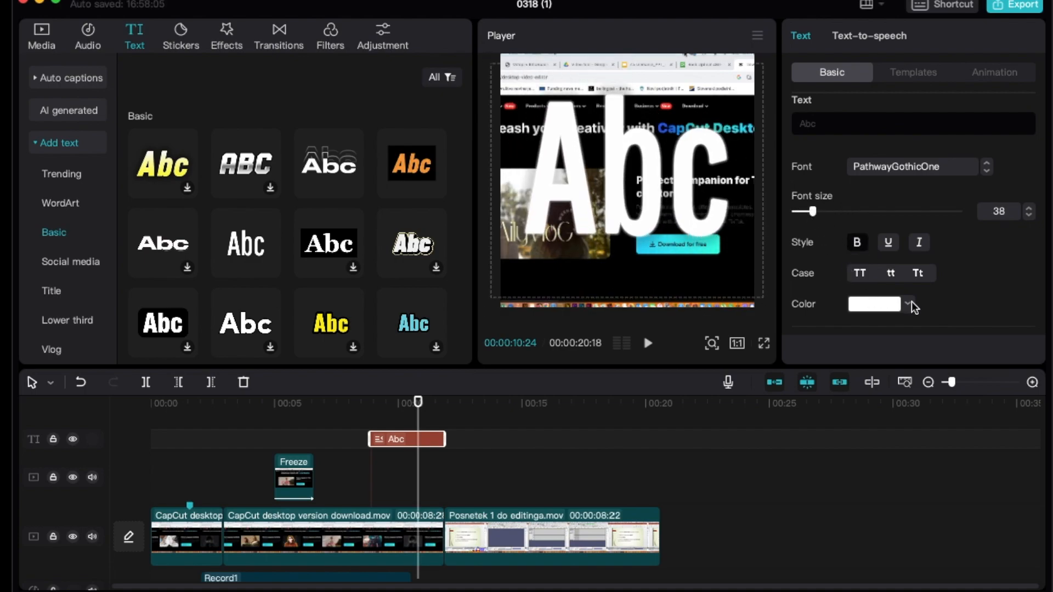
pyautogui.scroll(-5, 894, 241)
pyautogui.scroll(5, 893, 239)
# - Browse the sticker library, including the Troll face and other themed sticker categories
pyautogui.click(176, 40)
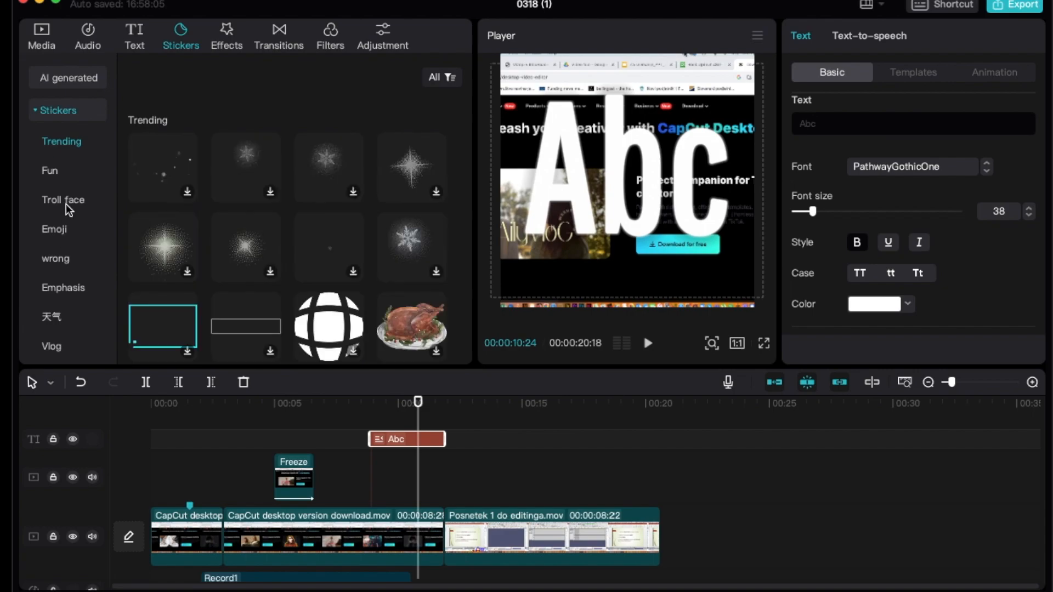
pyautogui.click(64, 201)
pyautogui.scroll(-3, 58, 284)
pyautogui.scroll(-2, 58, 284)
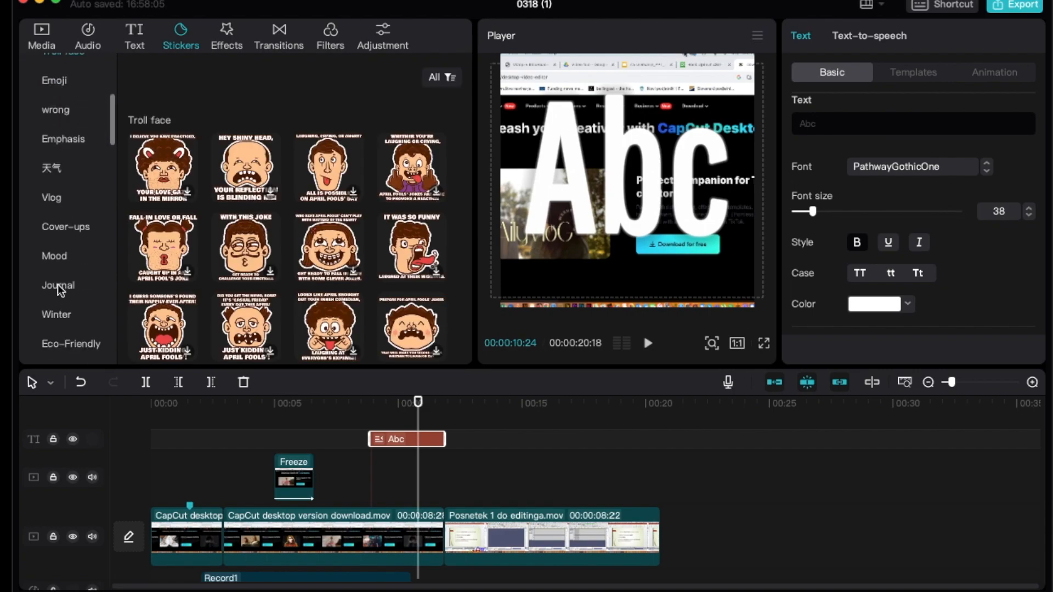
pyautogui.scroll(-5, 57, 284)
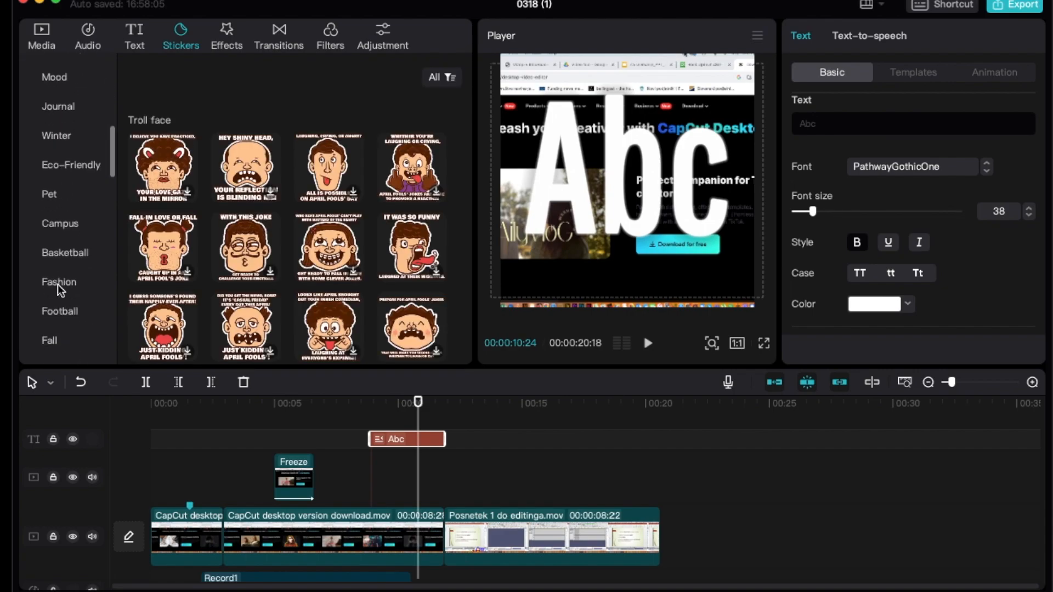
pyautogui.click(69, 171)
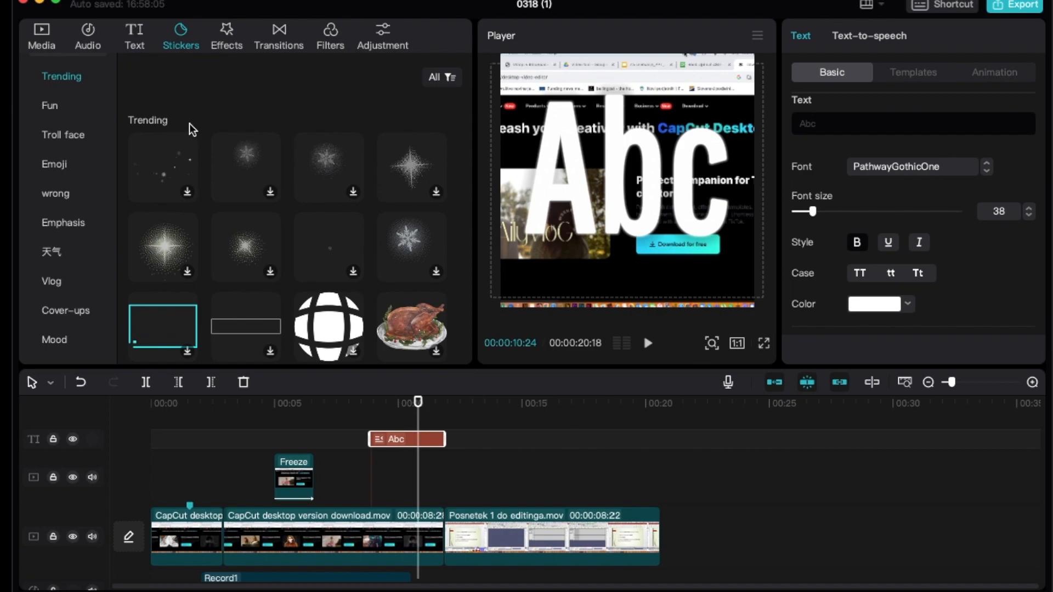
# - Try the Dolly back video effect over the first clip and remove it again
pyautogui.click(226, 37)
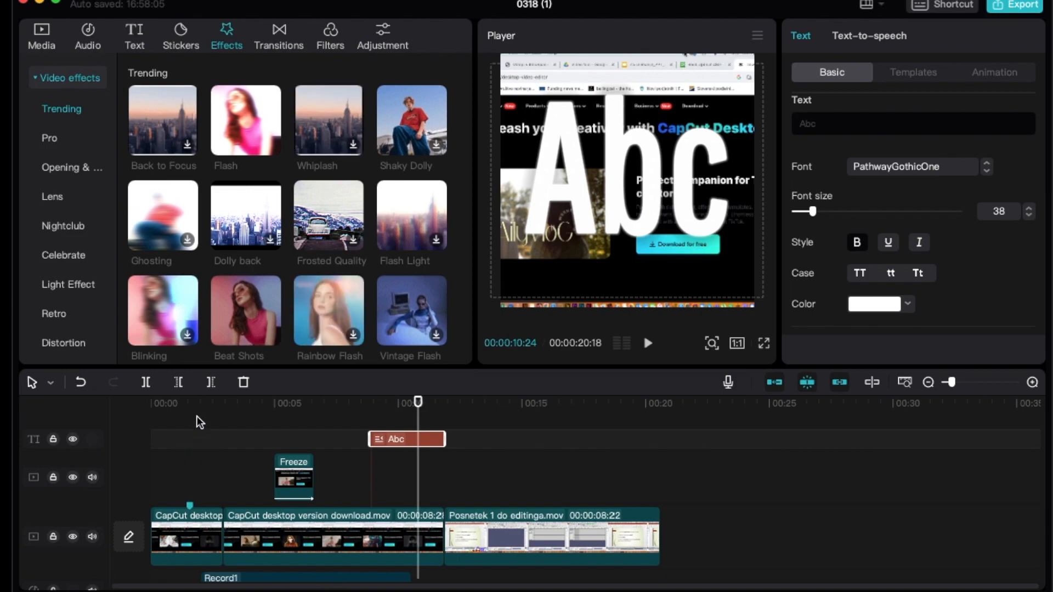
pyautogui.click(199, 401)
pyautogui.click(171, 406)
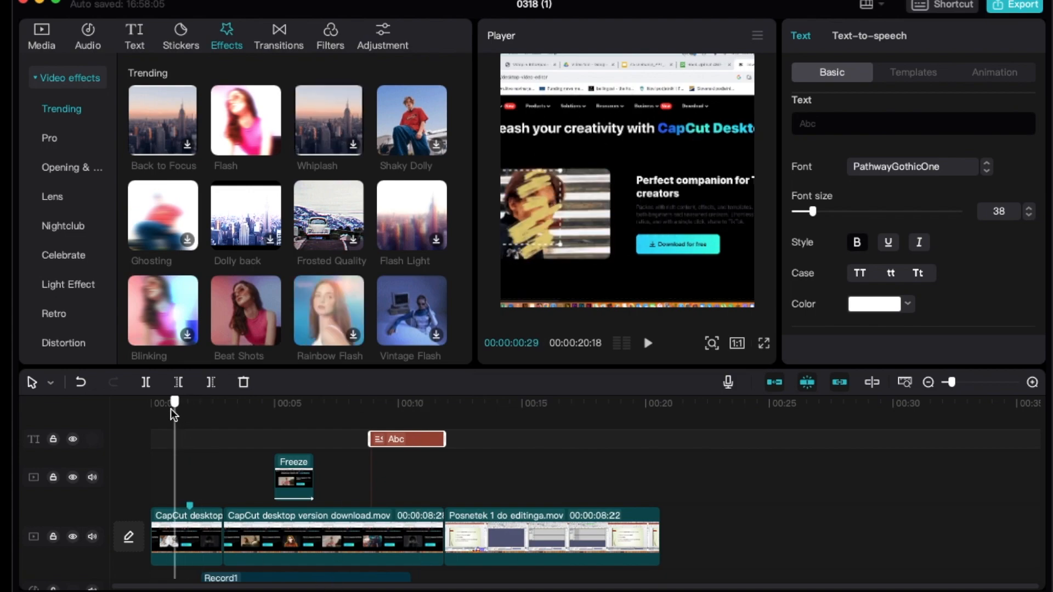
pyautogui.click(190, 532)
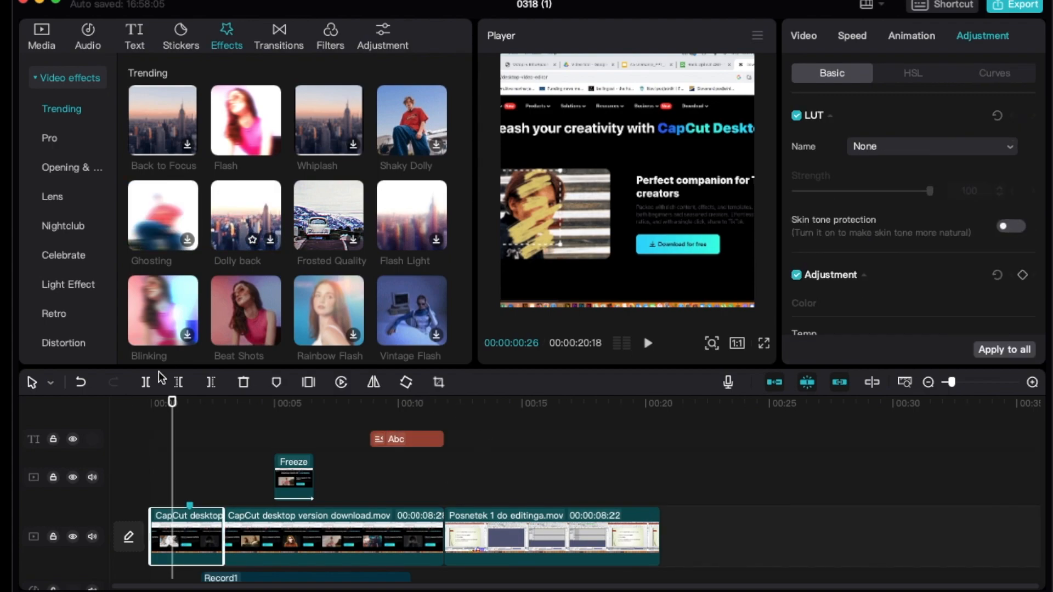
pyautogui.moveTo(160, 377); pyautogui.dragTo(156, 538)
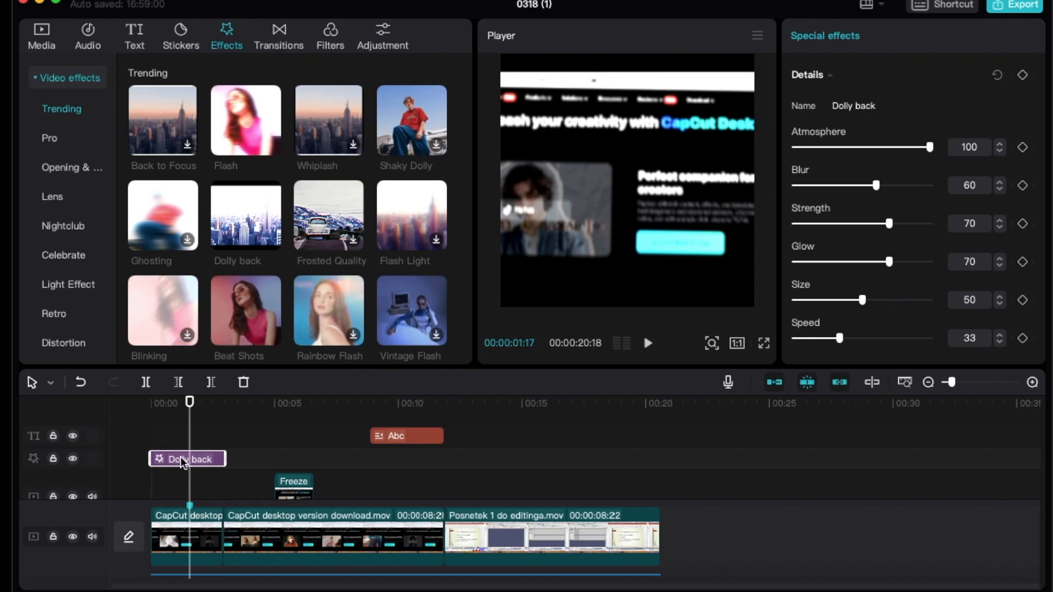
pyautogui.press('Delete')
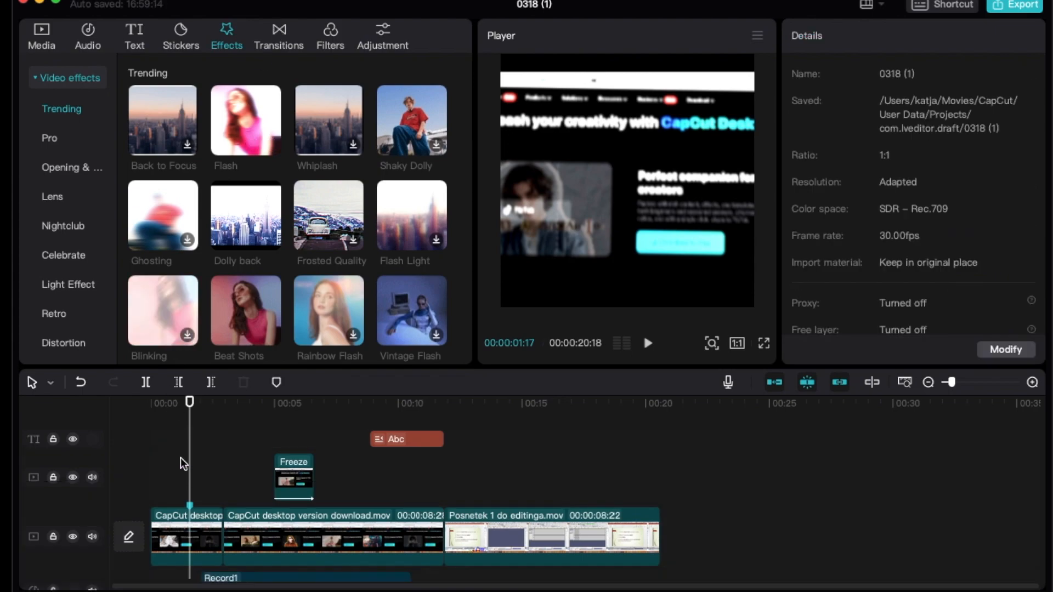
# - Open the transitions library and delete the text clip from the timeline
pyautogui.click(278, 38)
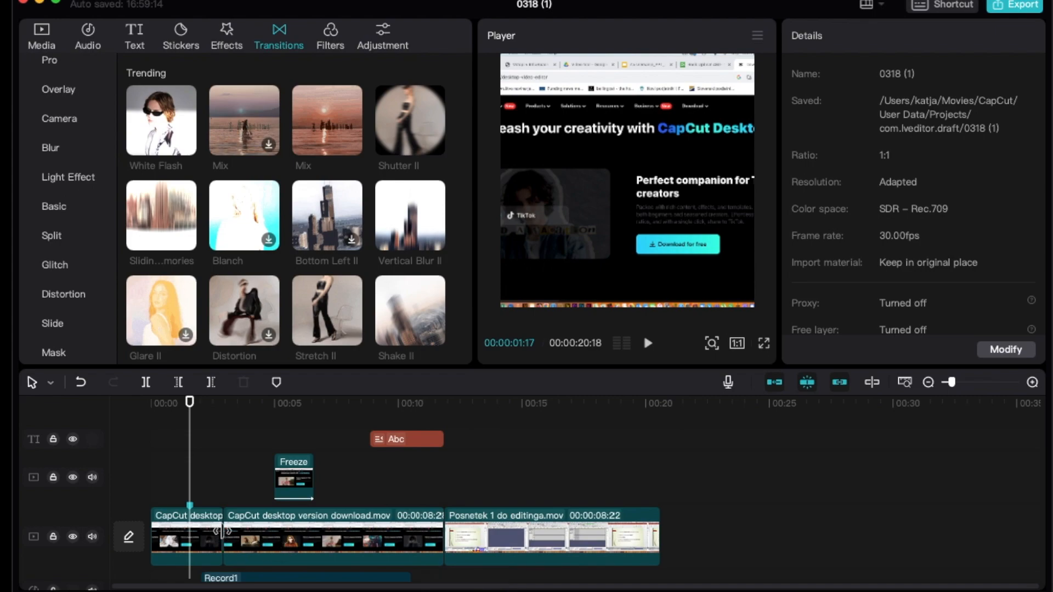
pyautogui.click(403, 442)
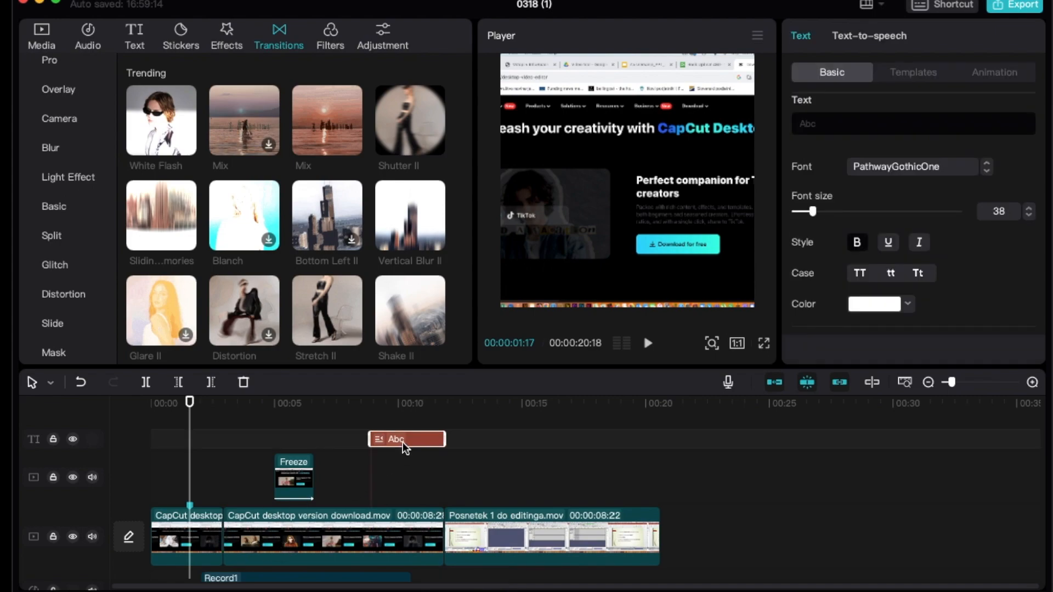
pyautogui.press('Delete')
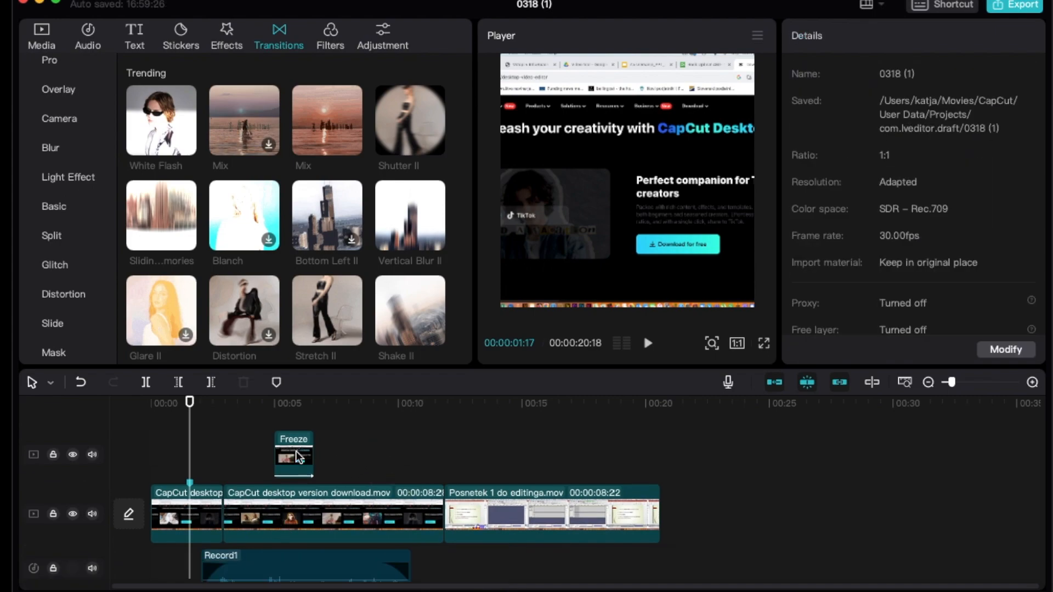
# - Add the Shutter II transition between the first two clips, extend its duration to 1.5 s and preview it
pyautogui.click(220, 411)
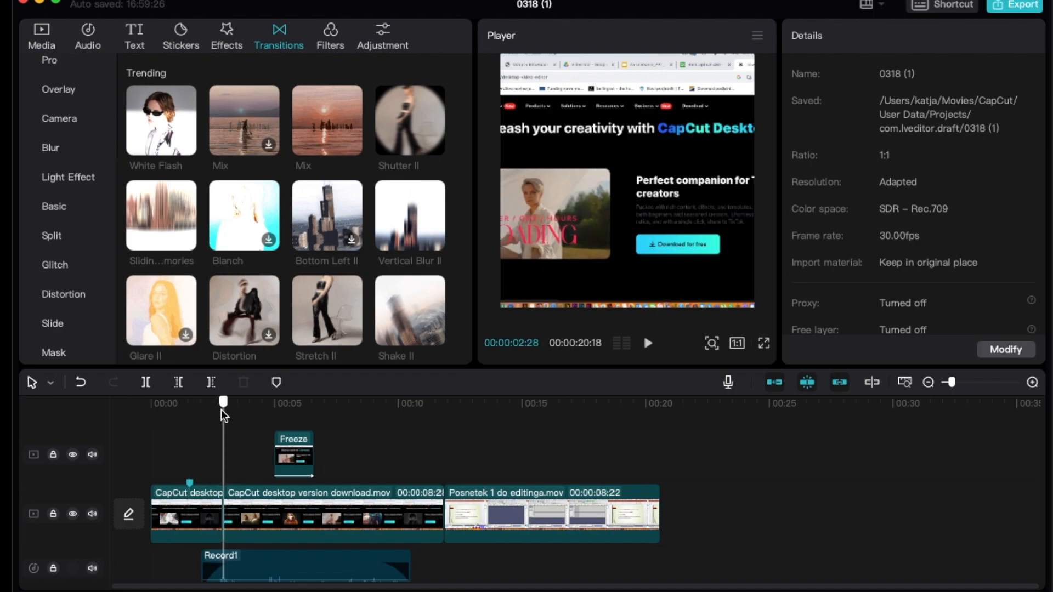
pyautogui.click(904, 382)
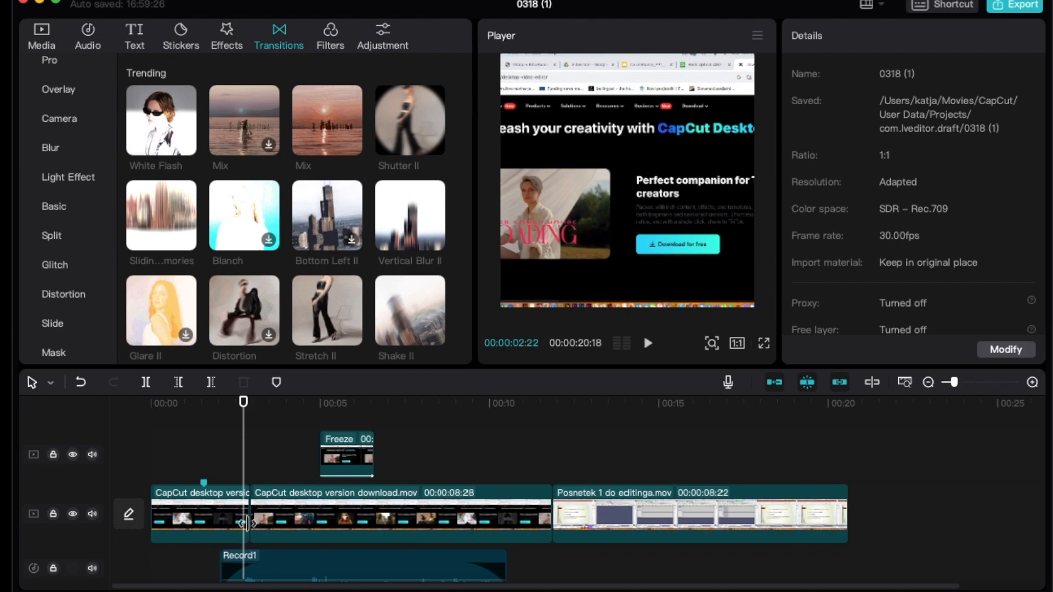
pyautogui.moveTo(328, 120)
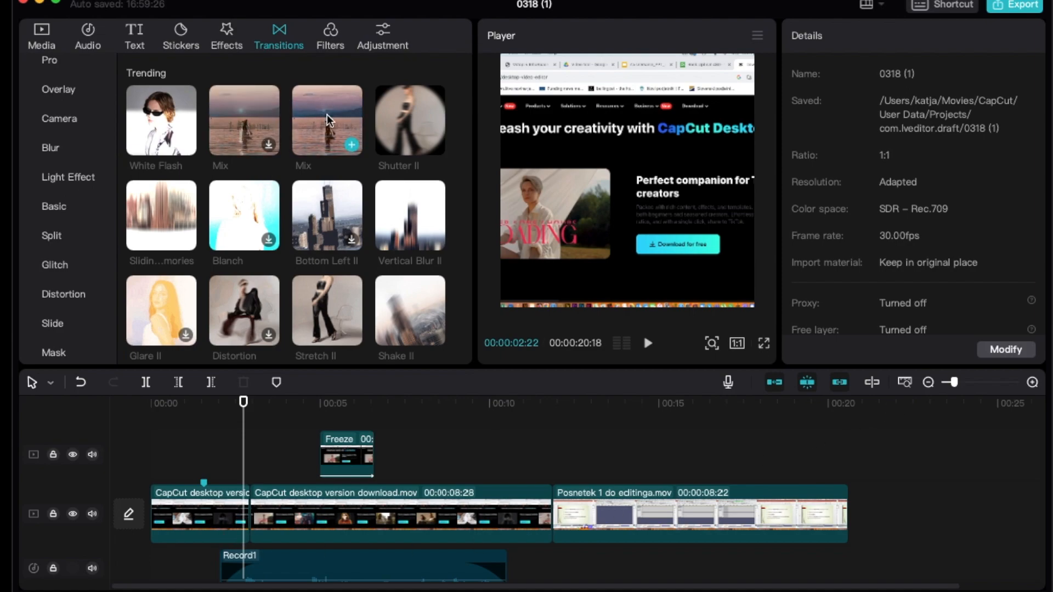
pyautogui.moveTo(397, 119)
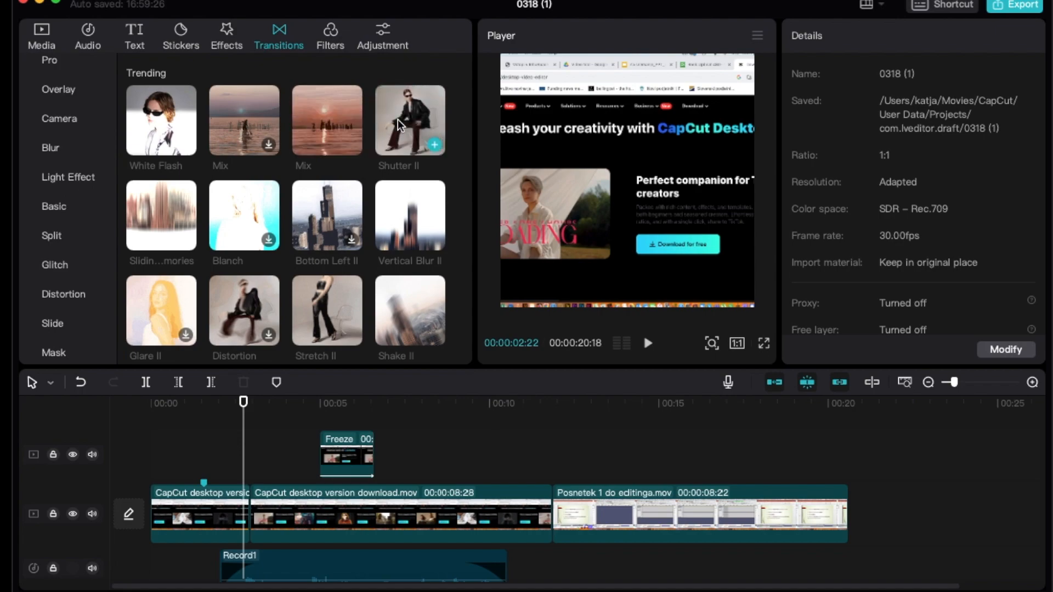
pyautogui.moveTo(244, 406); pyautogui.dragTo(241, 406)
pyautogui.click(235, 494)
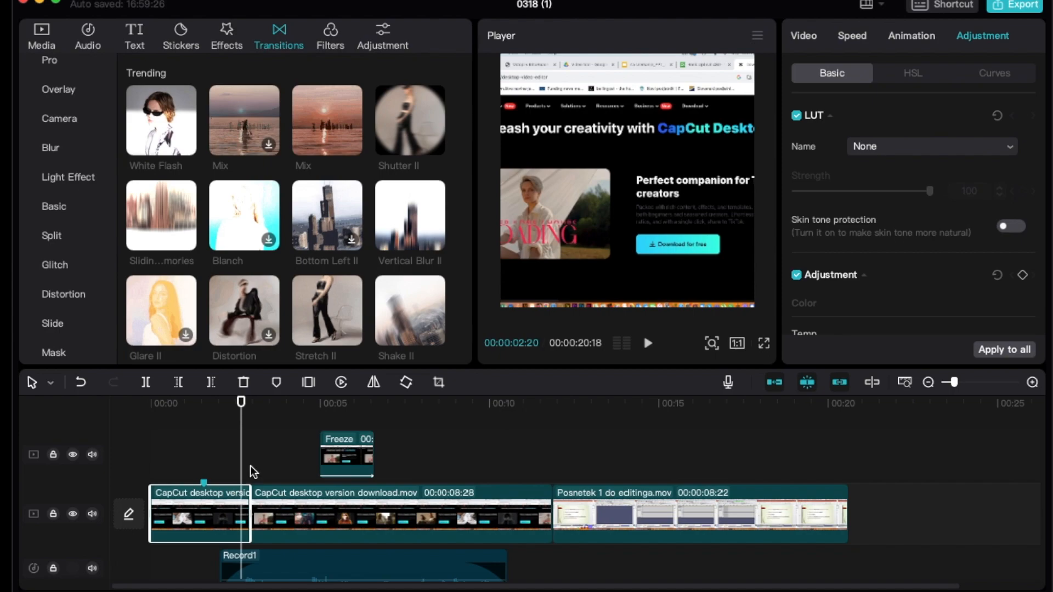
pyautogui.moveTo(381, 100)
pyautogui.moveTo(241, 413); pyautogui.dragTo(251, 411)
pyautogui.click(240, 444)
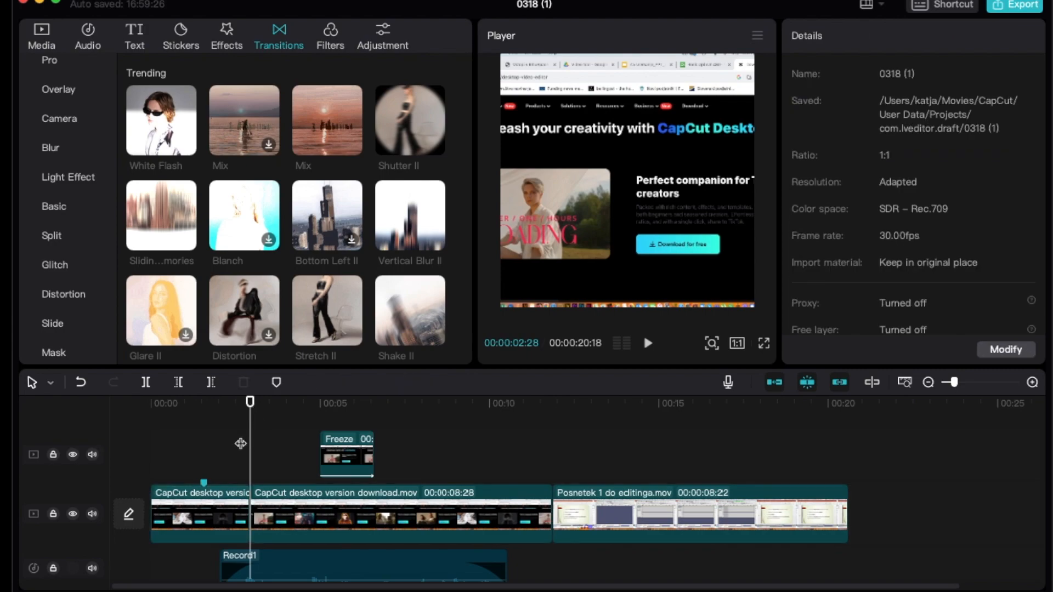
pyautogui.moveTo(385, 125)
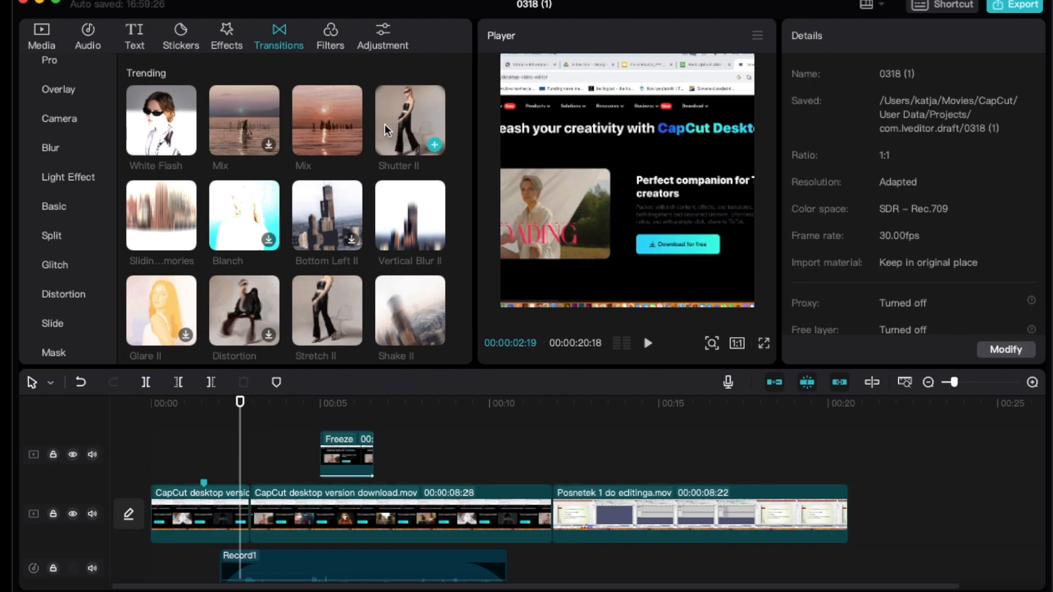
pyautogui.click(435, 146)
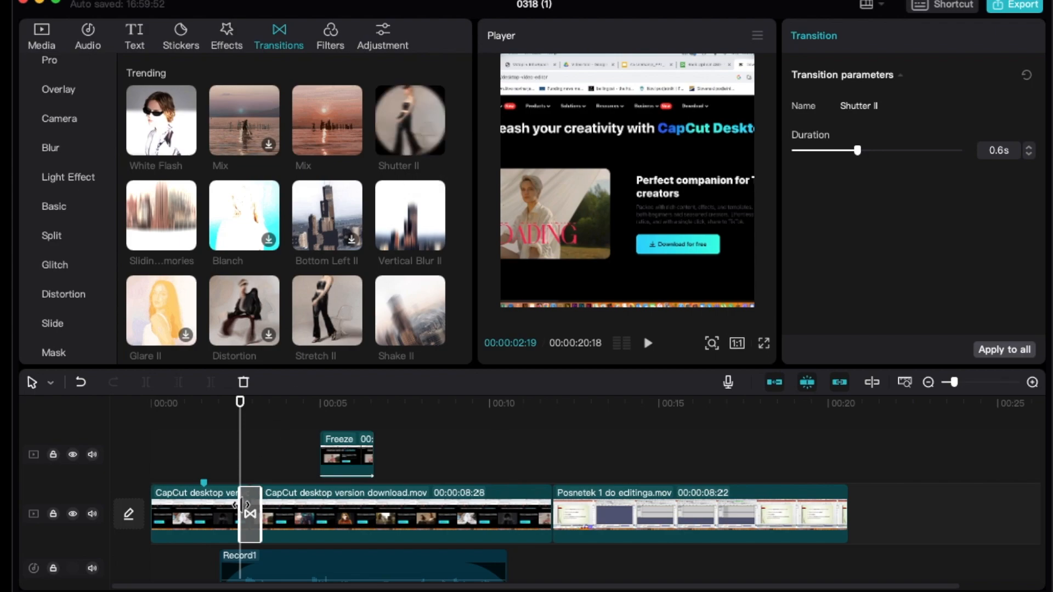
pyautogui.moveTo(239, 505); pyautogui.dragTo(224, 502)
pyautogui.moveTo(226, 408); pyautogui.dragTo(258, 391)
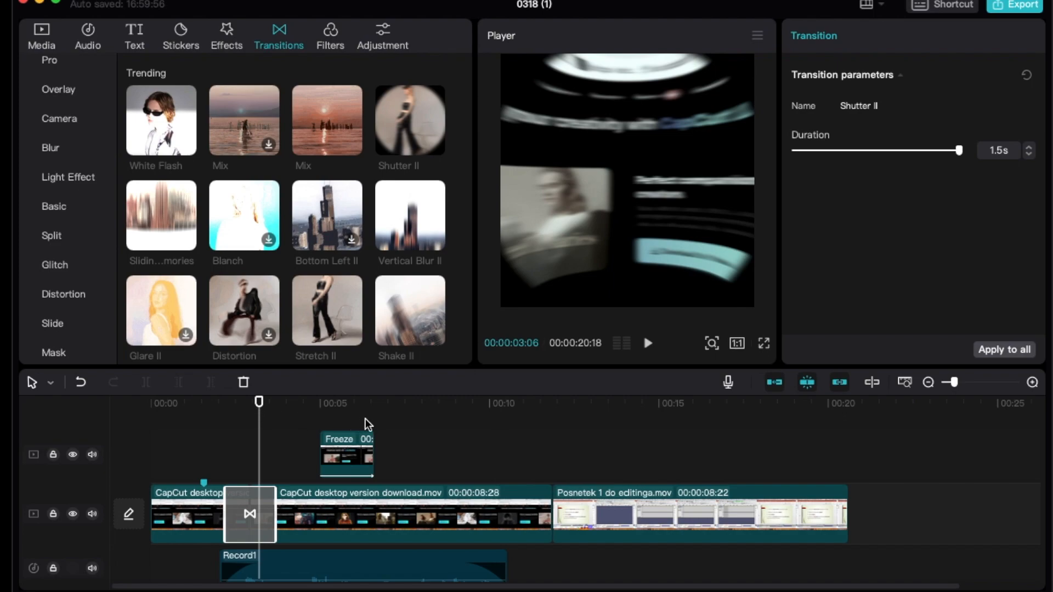
# - Browse the filter library, looking through the Featured, Movies and Life categories
pyautogui.click(337, 33)
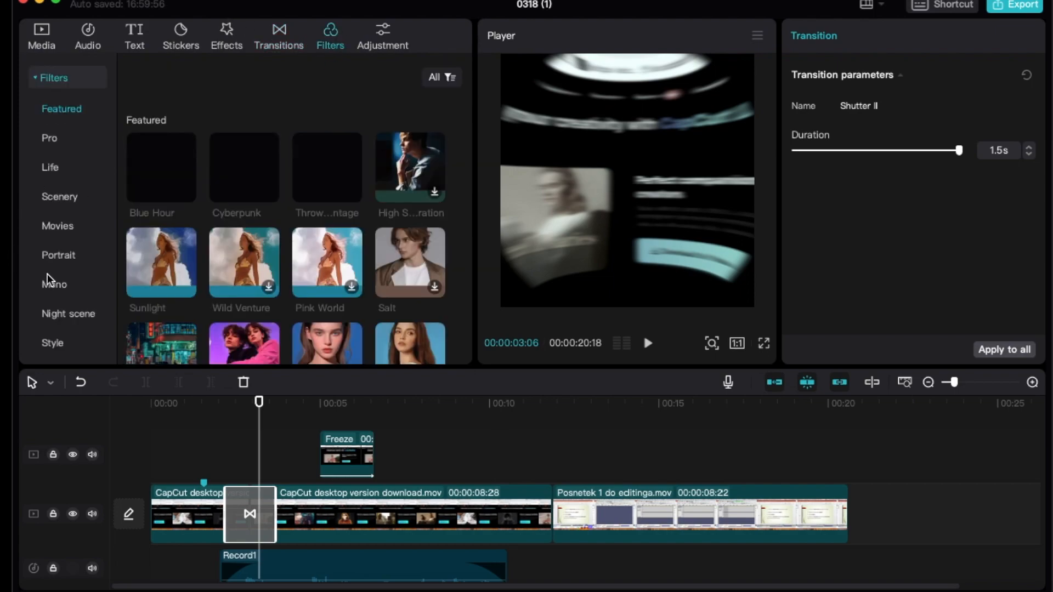
pyautogui.scroll(-5, 47, 274)
pyautogui.scroll(3, 47, 274)
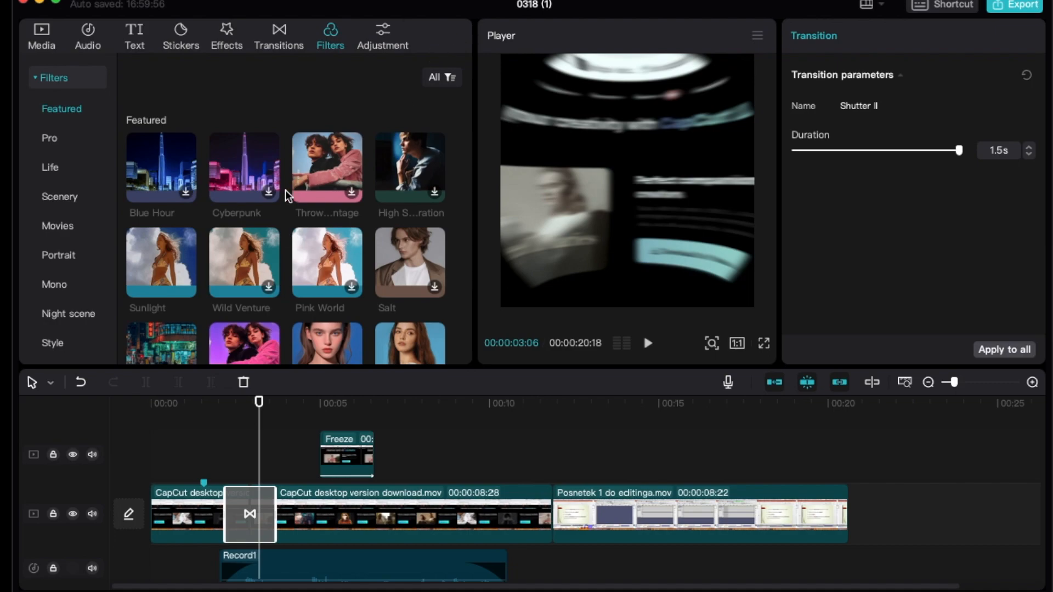
pyautogui.click(65, 227)
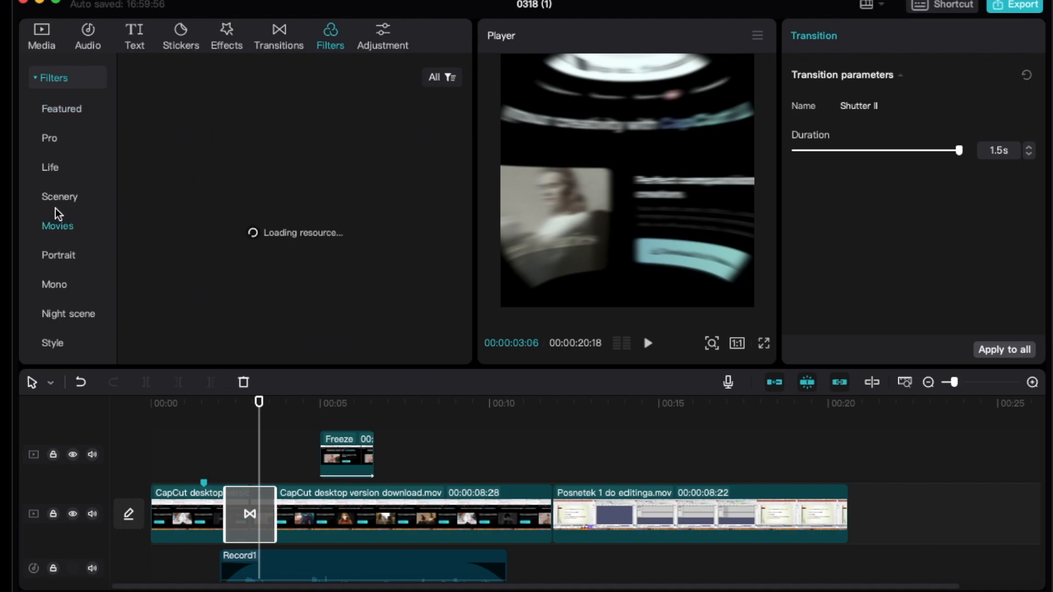
pyautogui.click(58, 170)
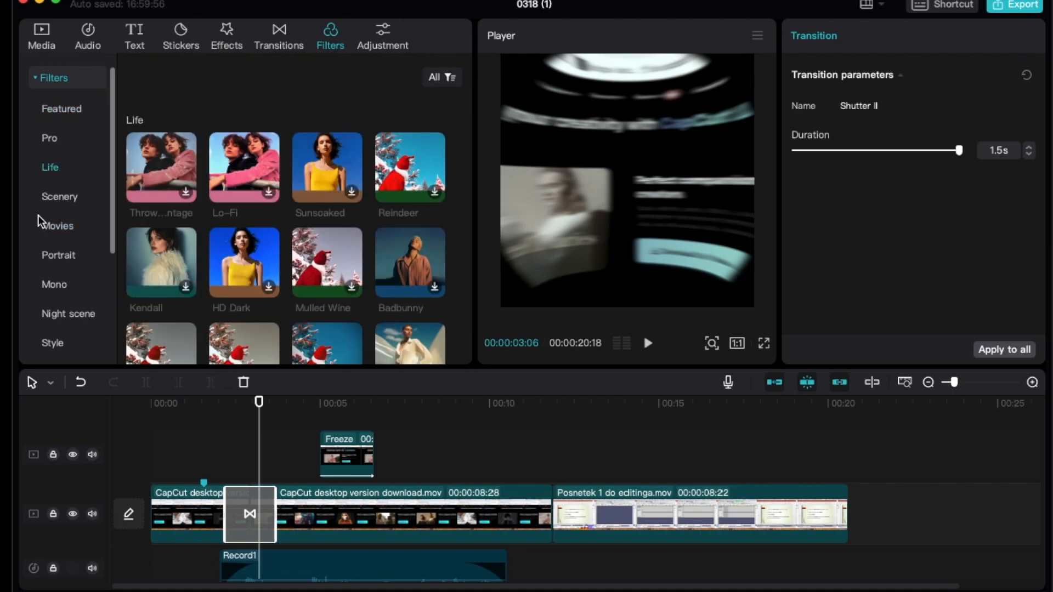
pyautogui.scroll(-5, 77, 307)
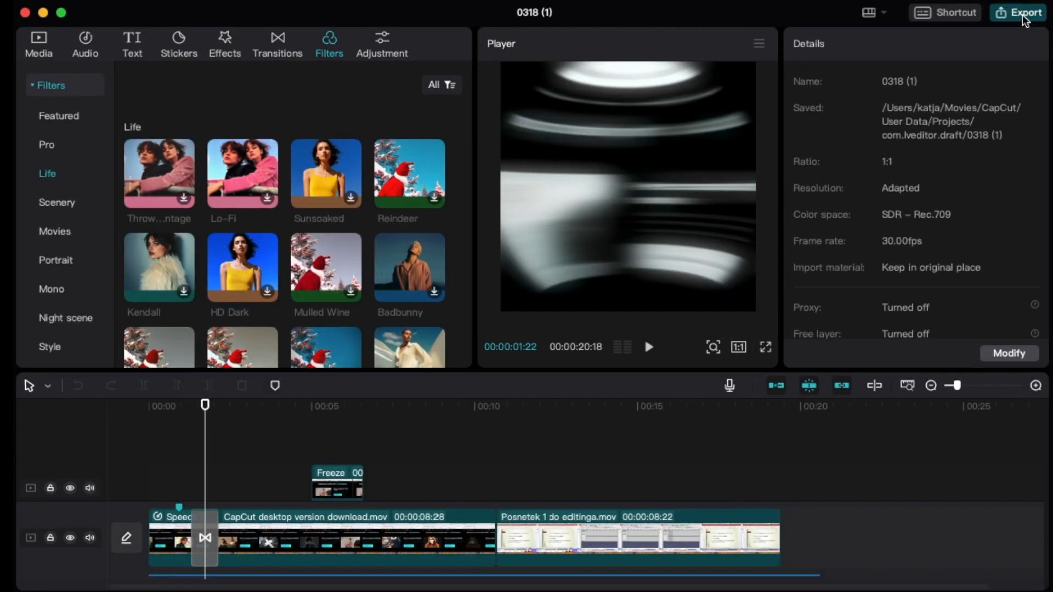
# - Open the export settings, try the 2K resolution and set it back to 1080P
pyautogui.click(1022, 14)
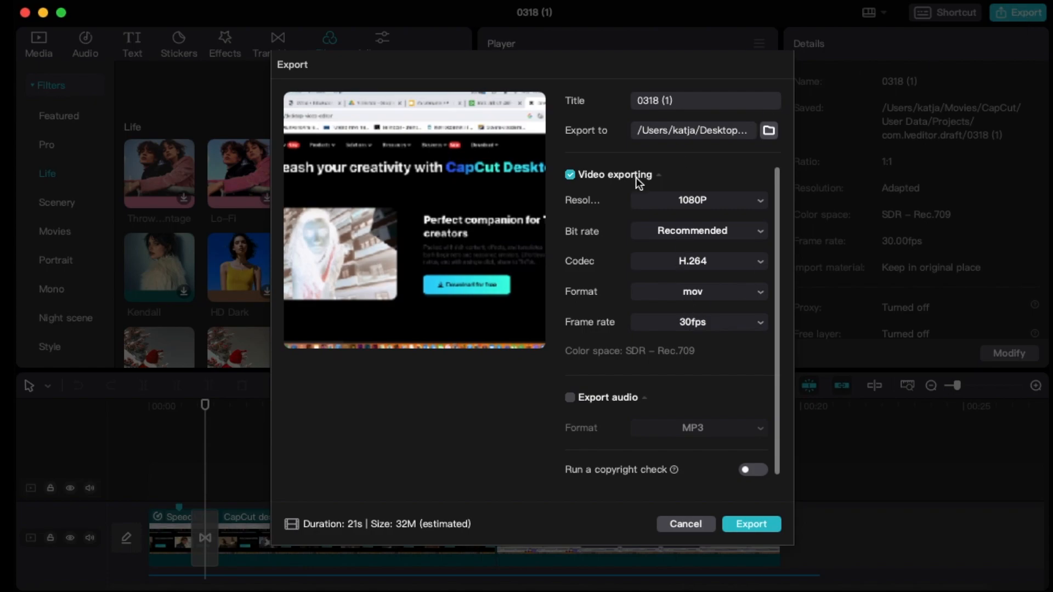
pyautogui.click(690, 199)
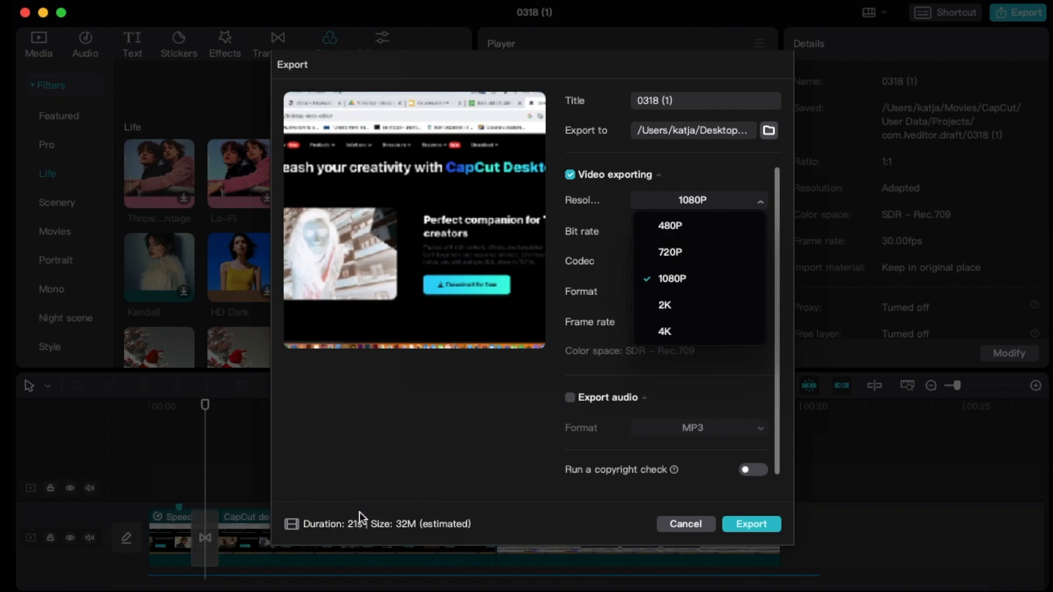
pyautogui.click(680, 310)
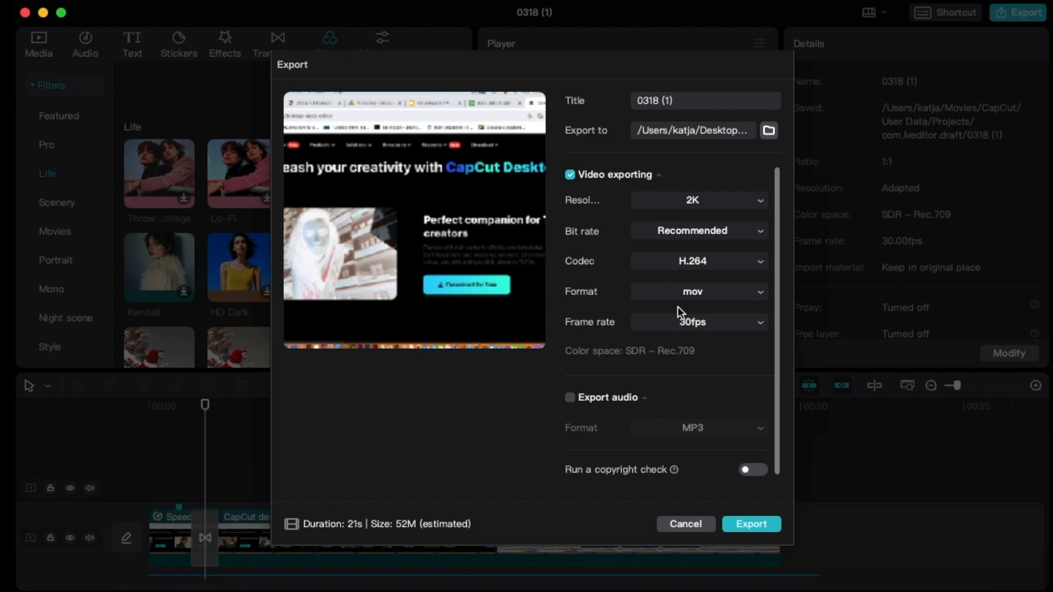
pyautogui.click(693, 206)
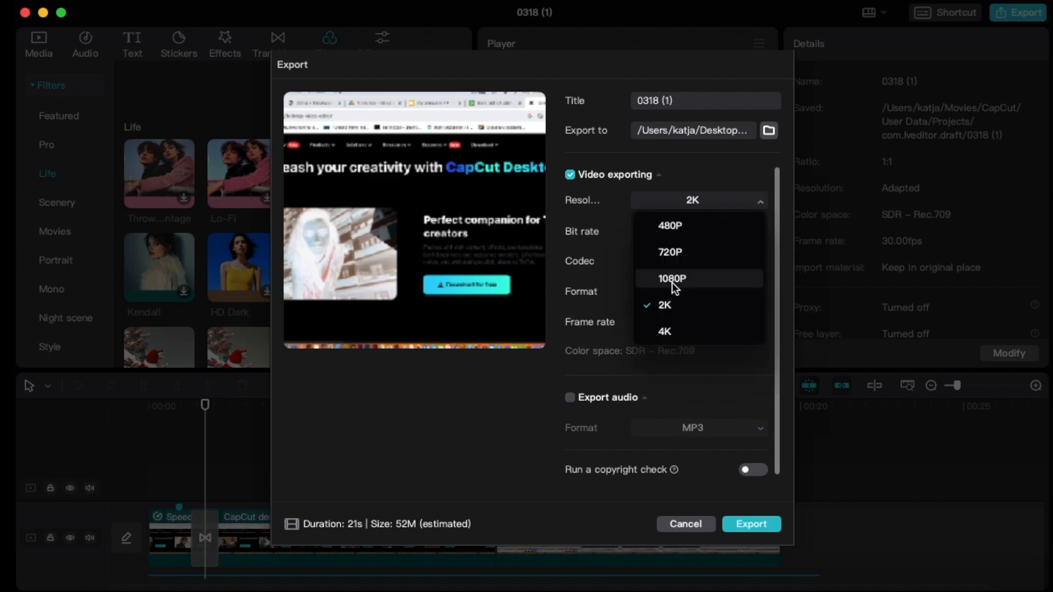
pyautogui.click(683, 279)
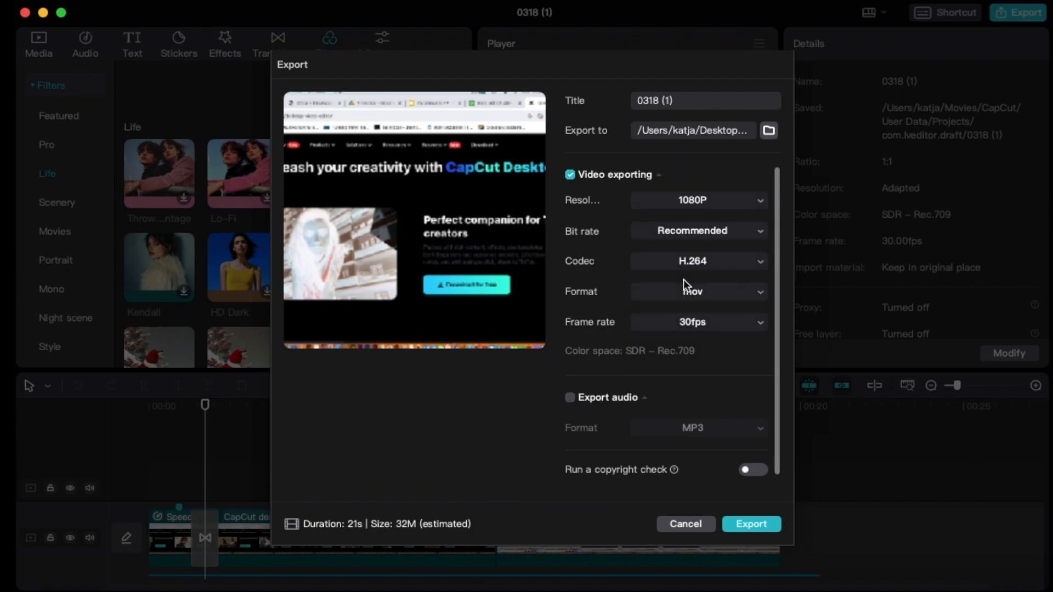
pyautogui.click(692, 200)
pyautogui.click(673, 201)
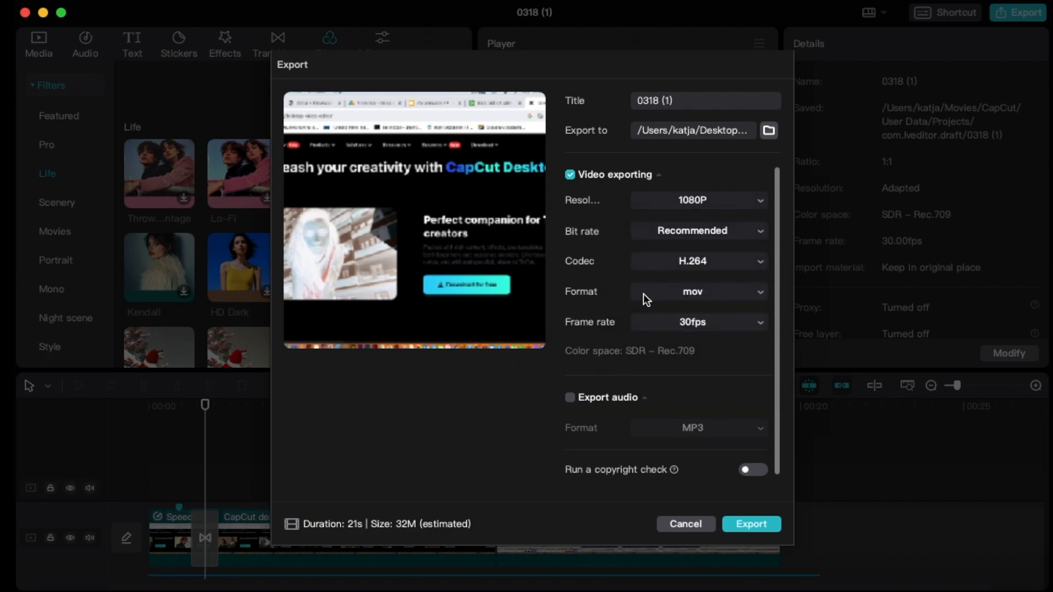
# - Check the available video export formats, keeping mov, and set the export frame rate to 60fps
pyautogui.click(673, 292)
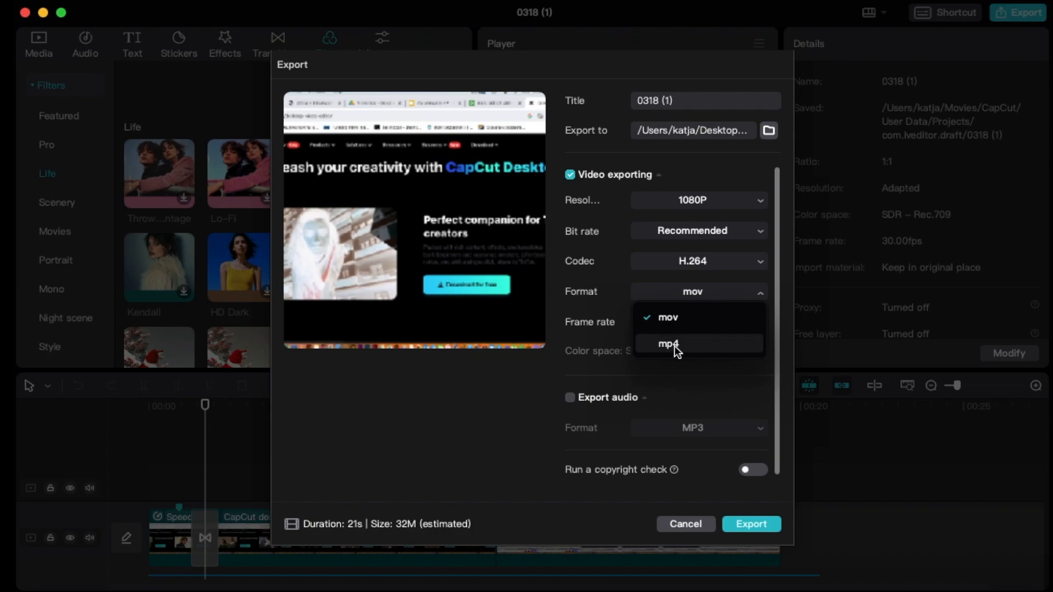
pyautogui.click(584, 307)
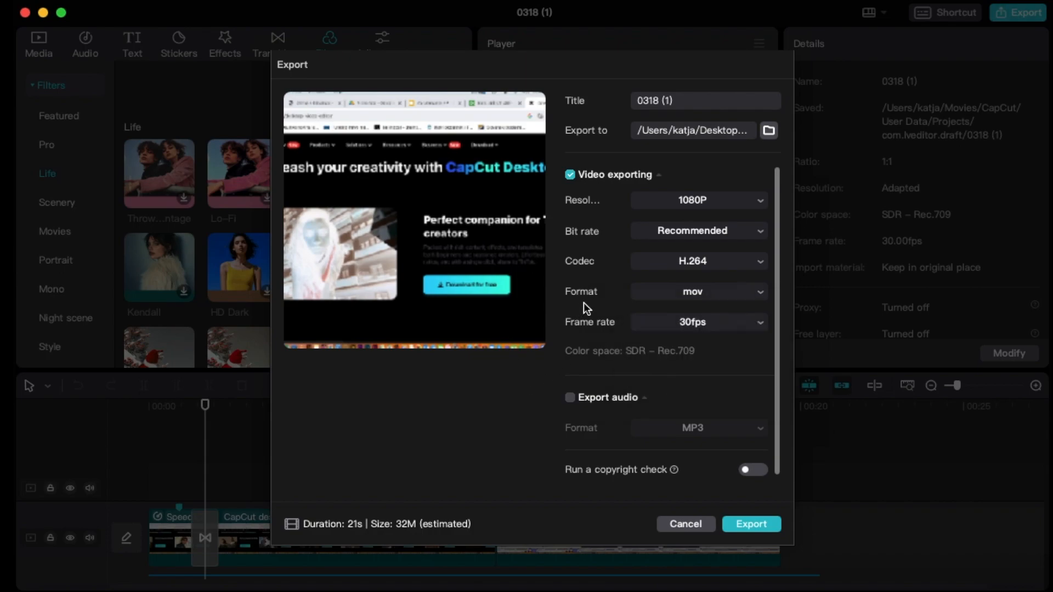
pyautogui.click(669, 325)
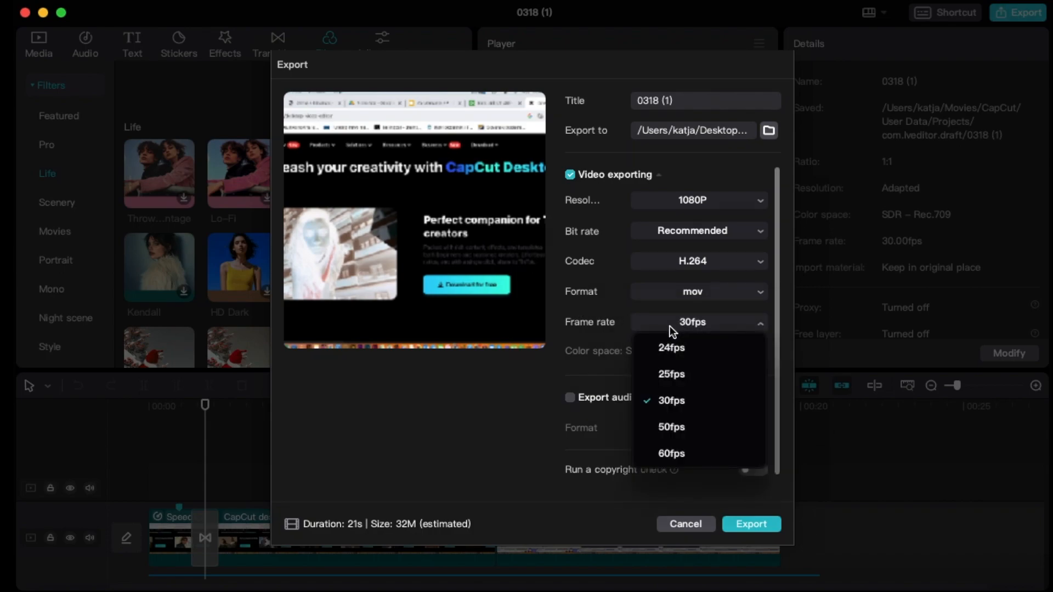
pyautogui.click(670, 454)
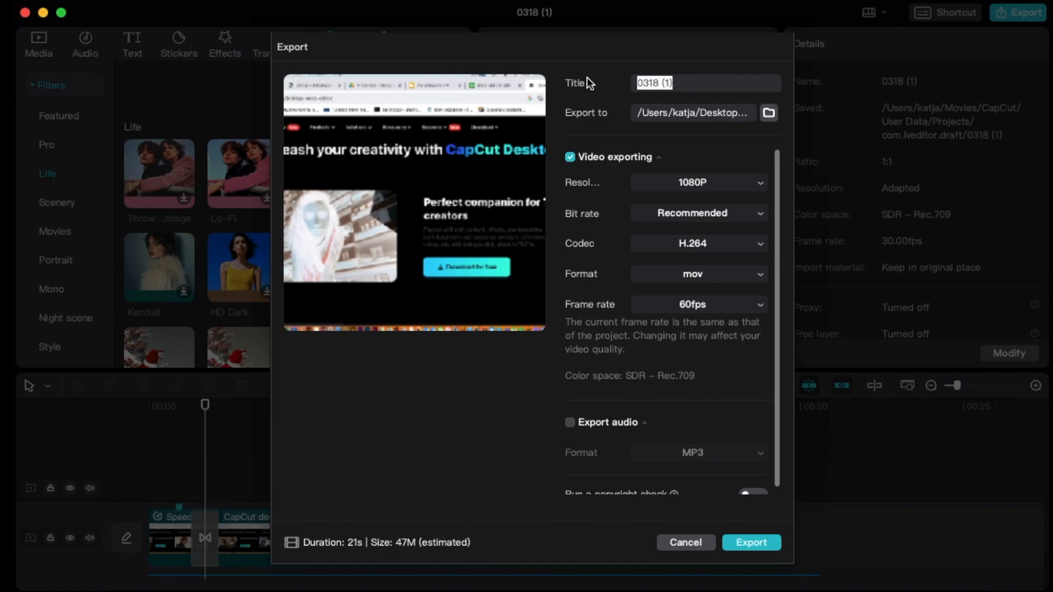
# - Title the export "video test" and export the video
pyautogui.press('BackSpace')
pyautogui.write('video test')
pyautogui.click(744, 545)
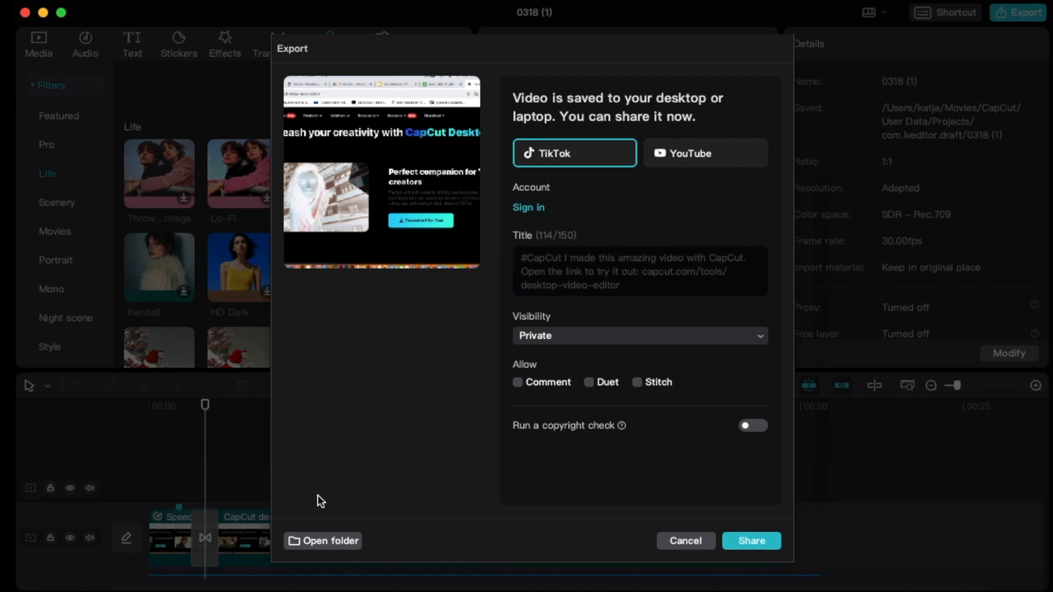
# - Open the export folder, locate the video test.mov file and close the folder window
pyautogui.click(320, 544)
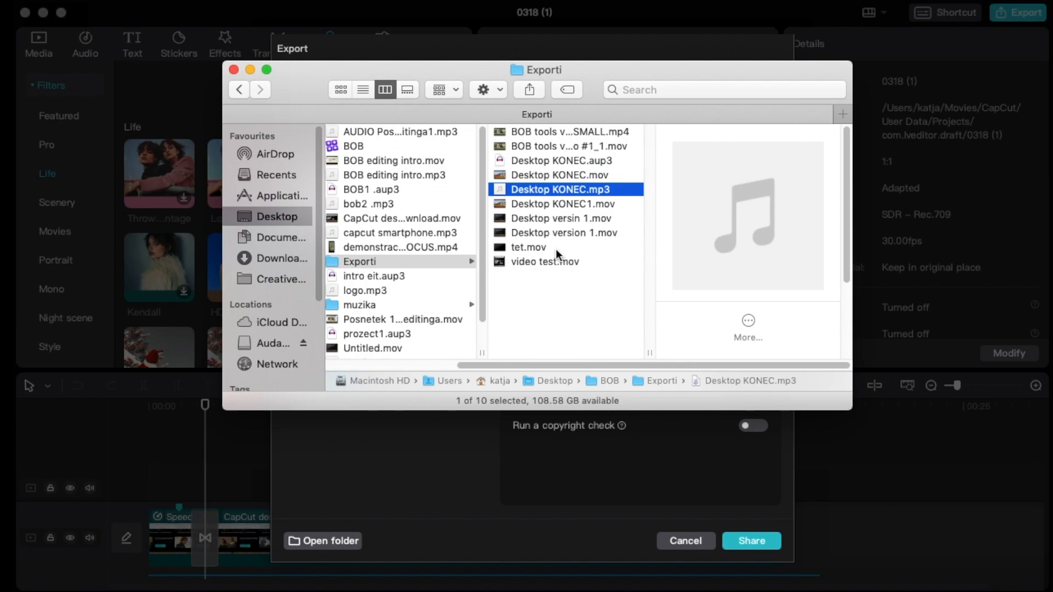
pyautogui.click(535, 263)
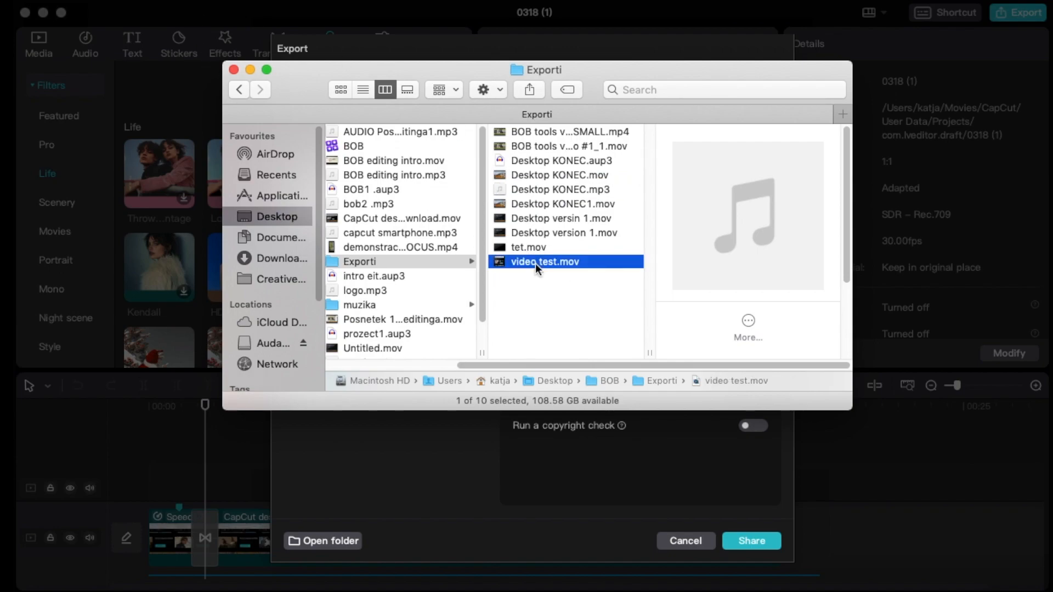
pyautogui.click(234, 69)
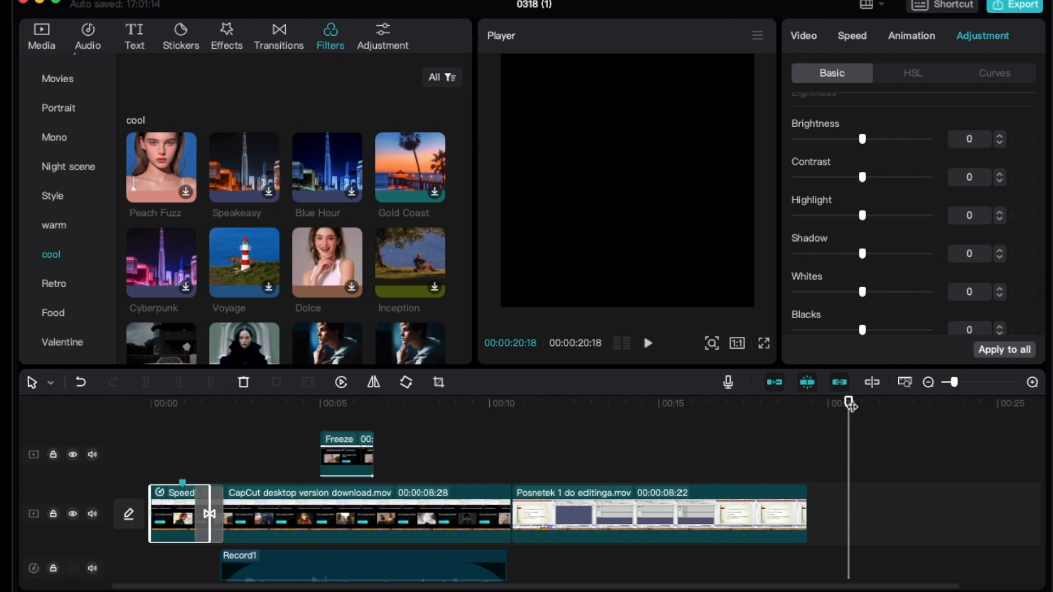
# - Move the playhead from the end of the timeline back to about 00:00:03:06
pyautogui.moveTo(848, 405); pyautogui.dragTo(259, 421)
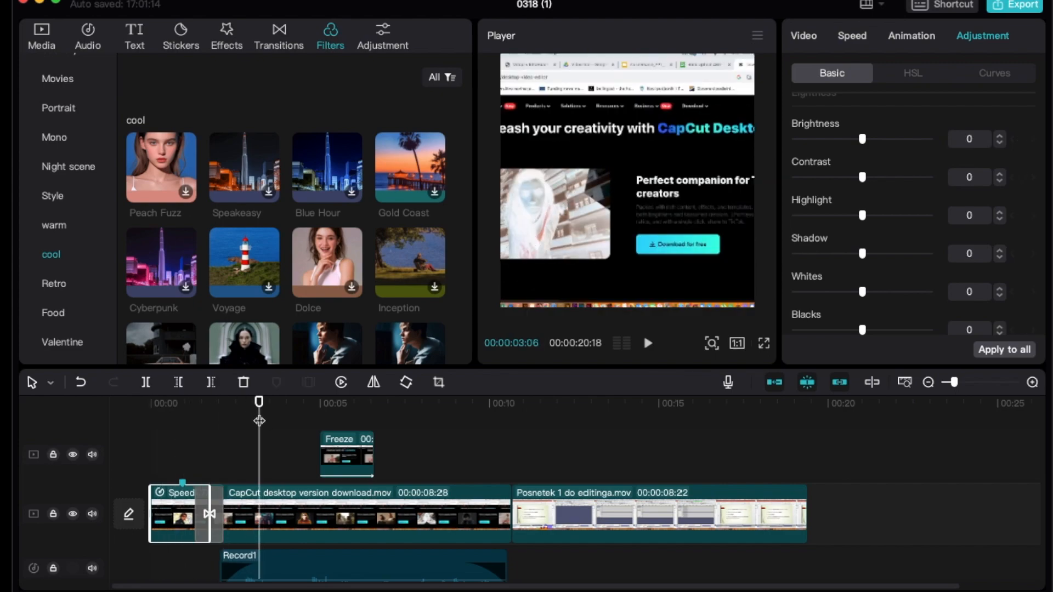